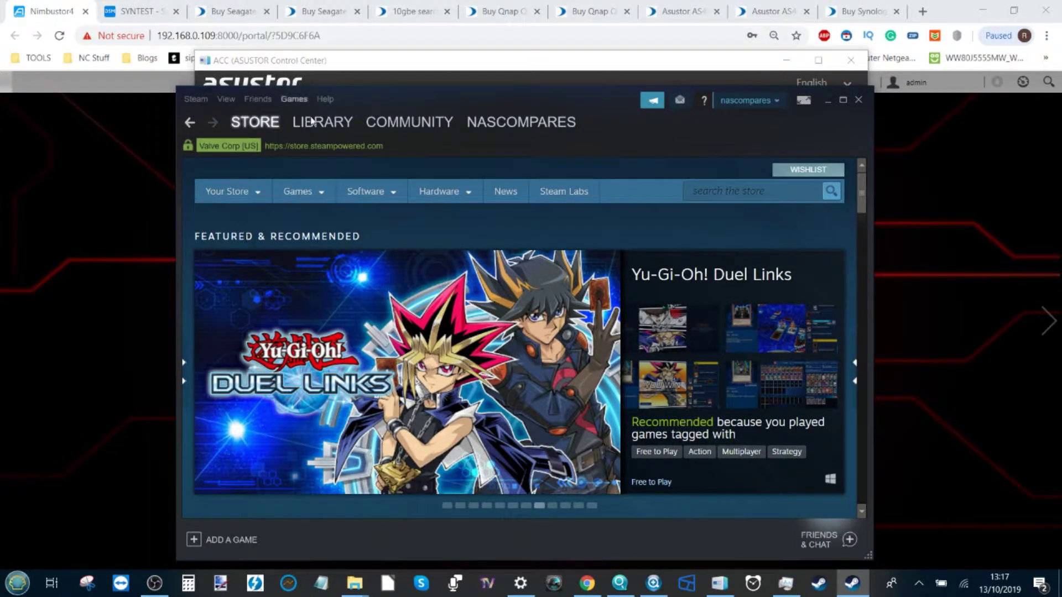
Bring the Chrome window with the Seagate Barracuda SSD 2TB page in front of Steam
mouse_move(327, 131)
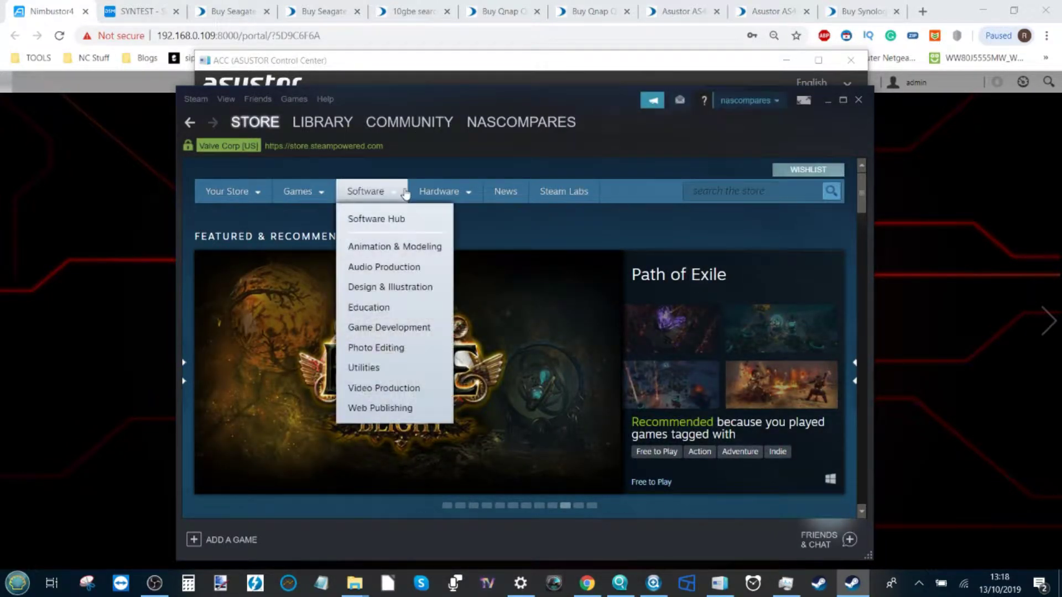
mouse_move(439, 190)
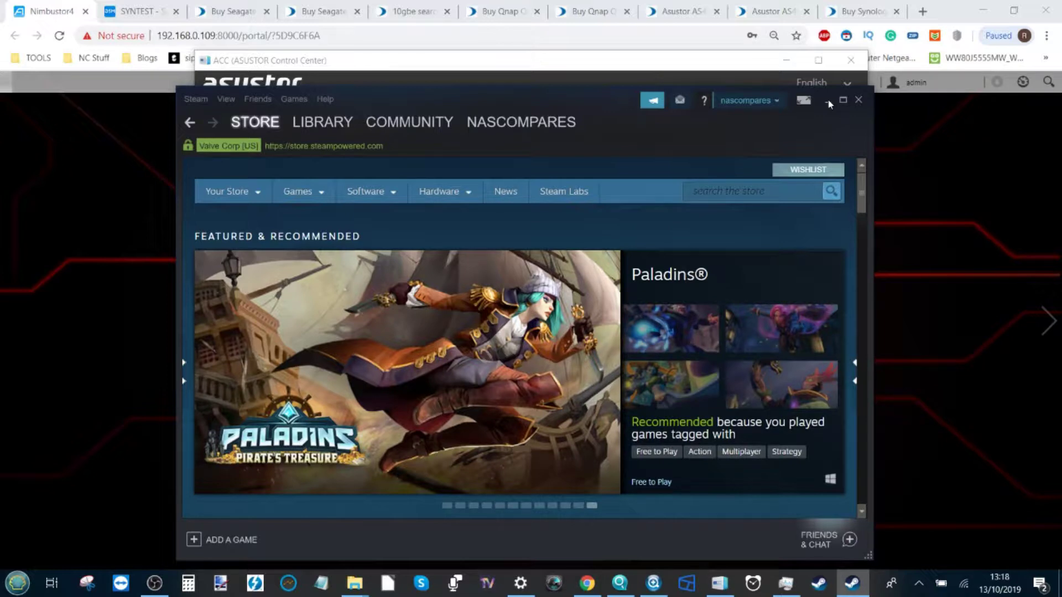
left_click(226, 11)
Highlight 'Barracuda SSD 2TB' in the title and the £256.80 price on the product page
left_click(493, 278)
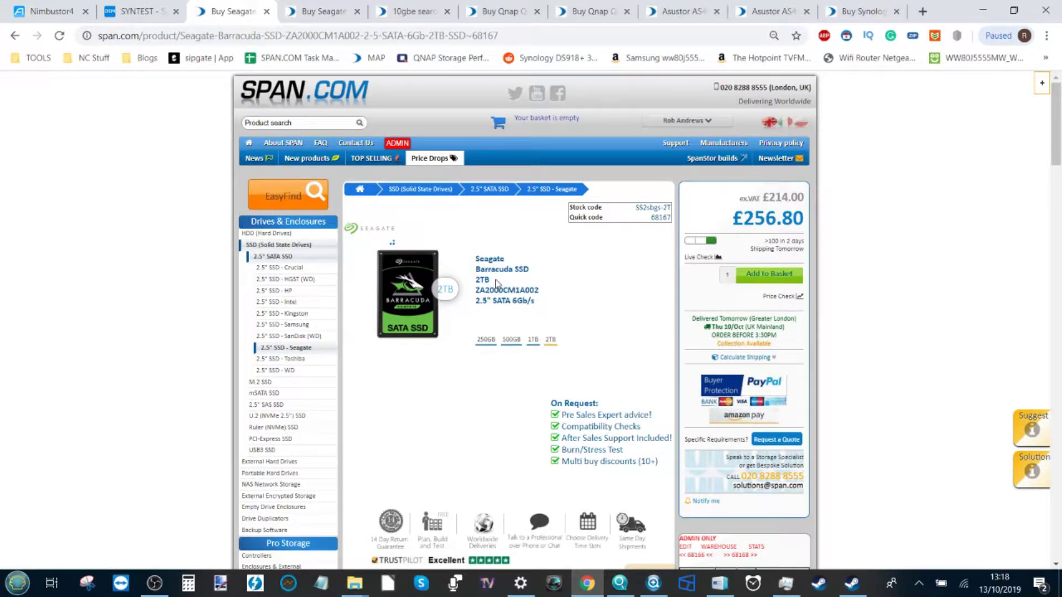
left_click_drag(497, 283, 477, 267)
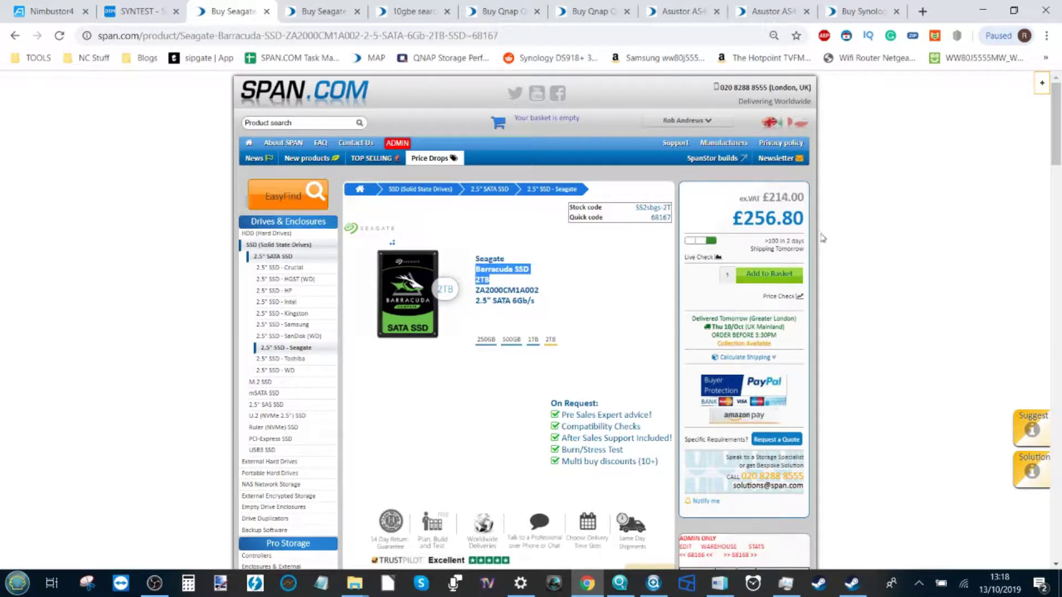
left_click_drag(742, 218, 780, 219)
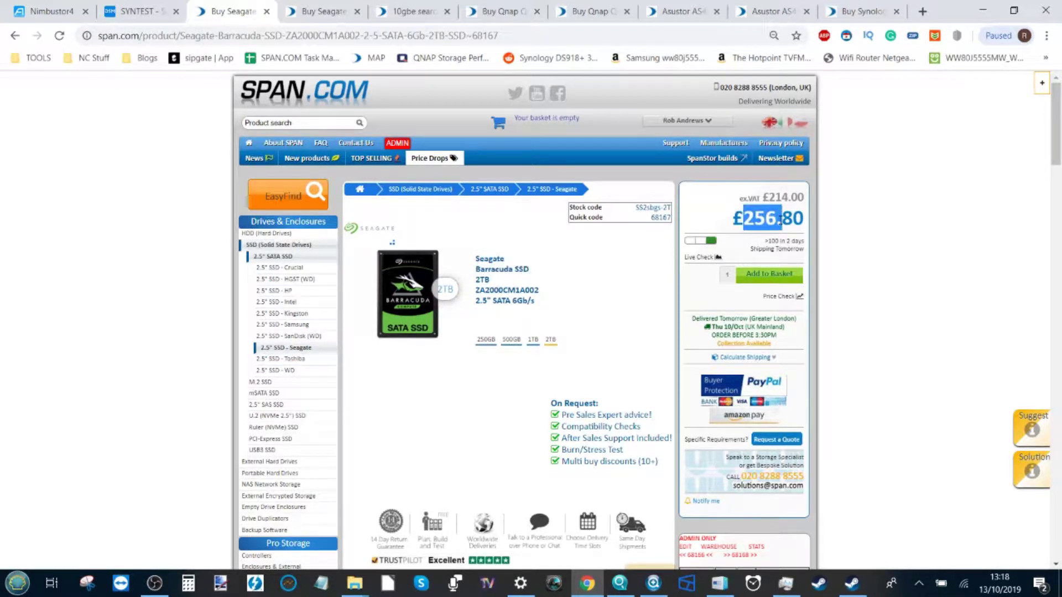
left_click(488, 280)
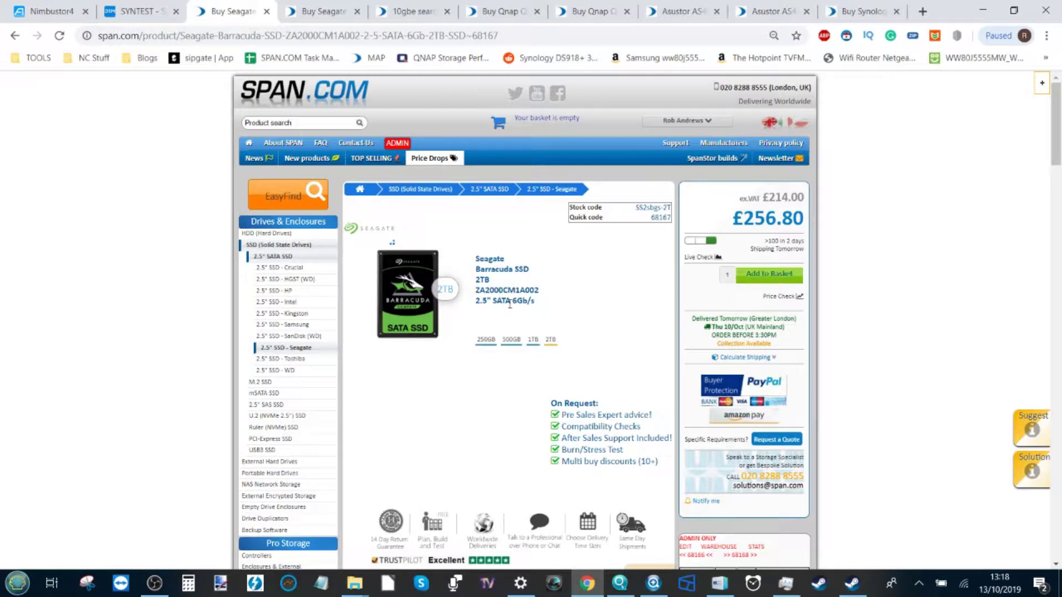
Highlight SATA in the title, then view the IronWolf 2TB page and the 10GbE search results
left_click_drag(509, 301, 496, 301)
left_click(337, 5)
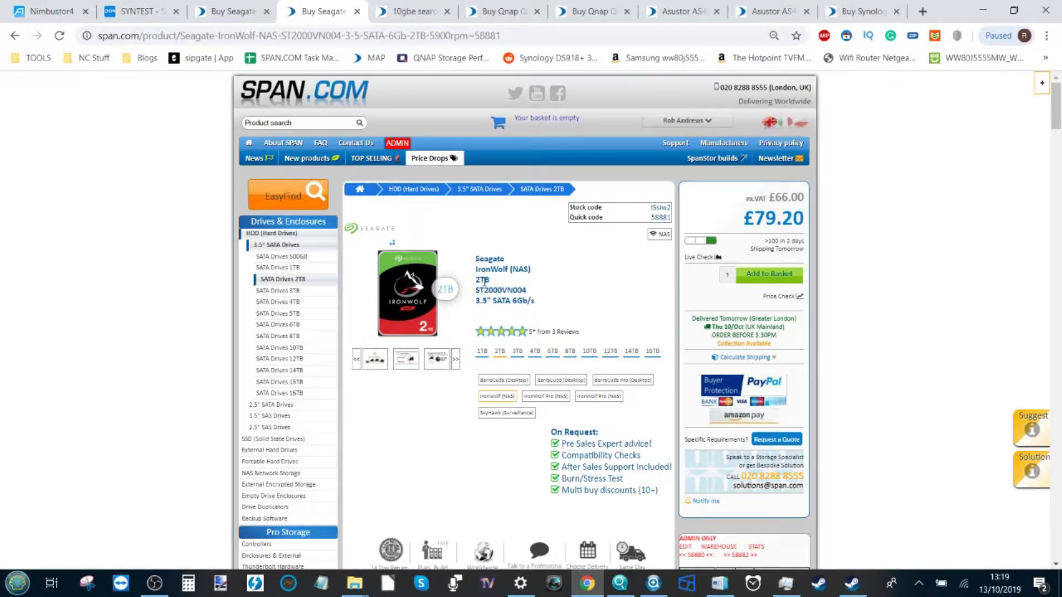
left_click(430, 10)
Scroll the 10GbE NAS results and cycle back and forth through the IronWolf and Barracuda tabs
scroll(486, 240, "down", 2)
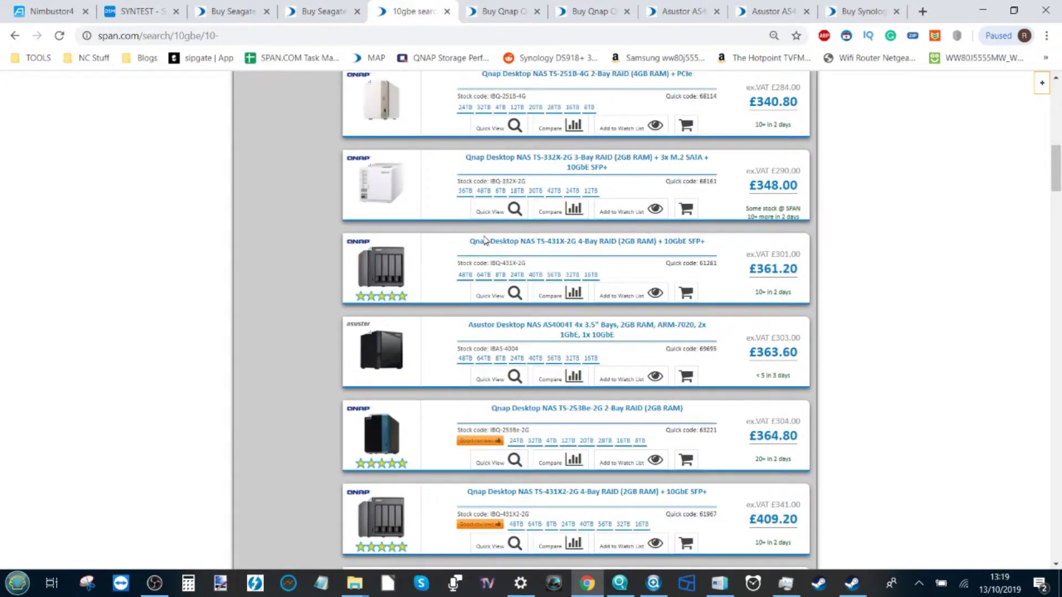
scroll(485, 240, "down", 1)
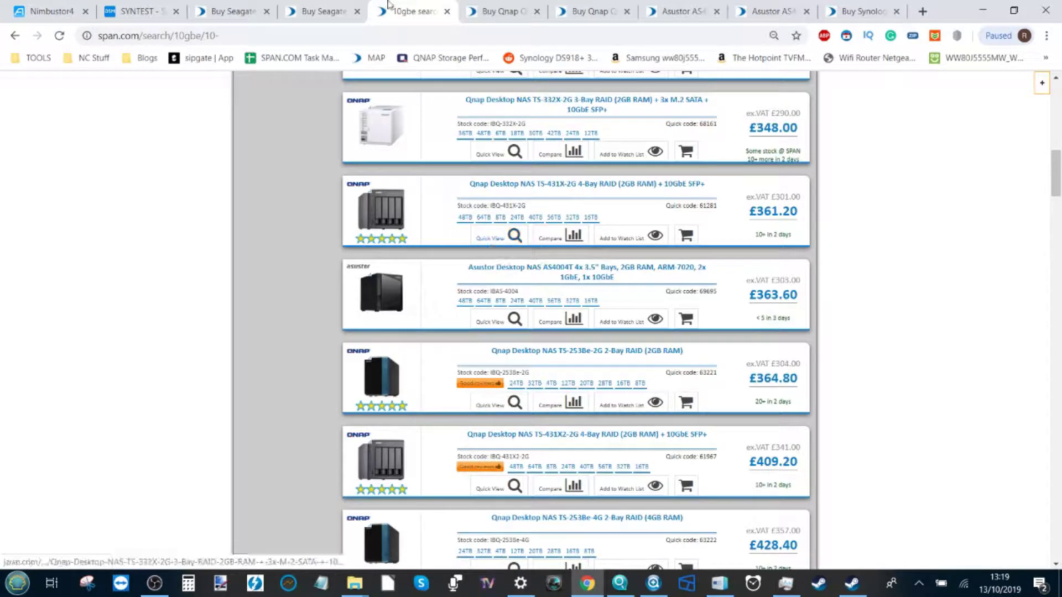
key("ctrl+shift+Tab")
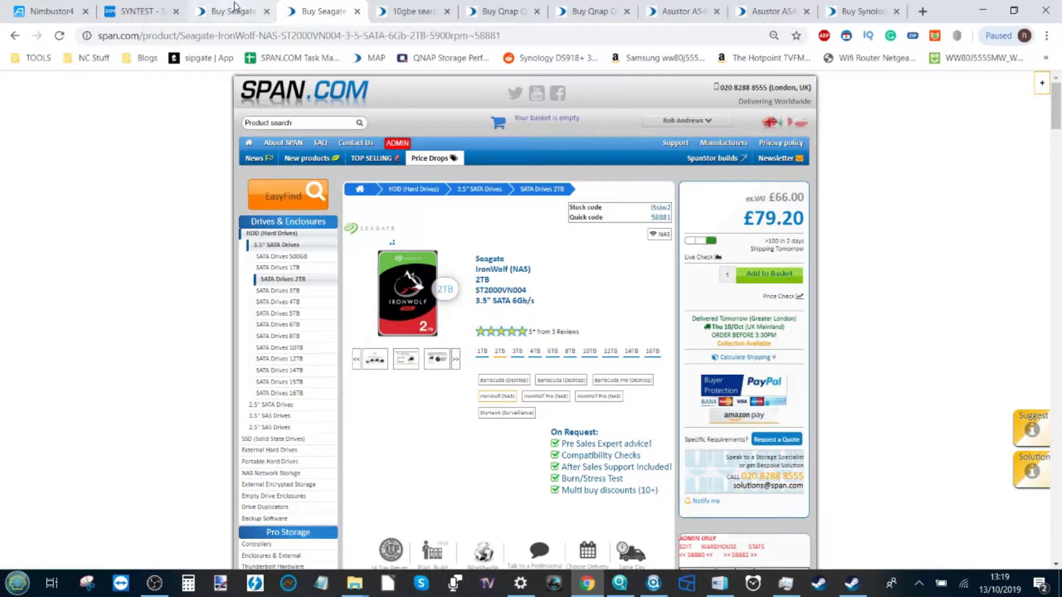
key("ctrl+shift+Tab")
key("ctrl+Tab")
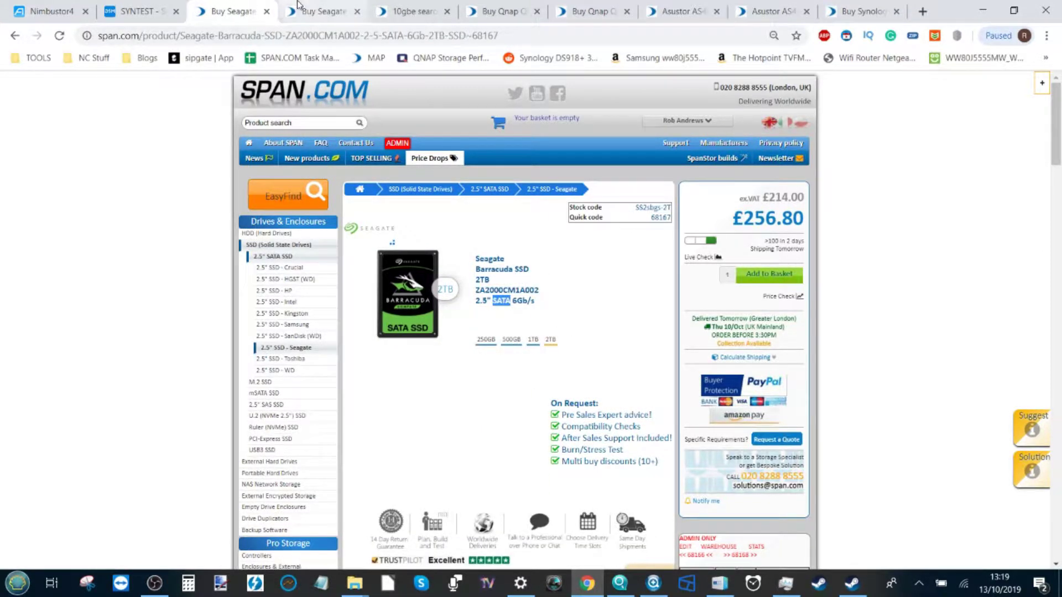
key("ctrl+Tab")
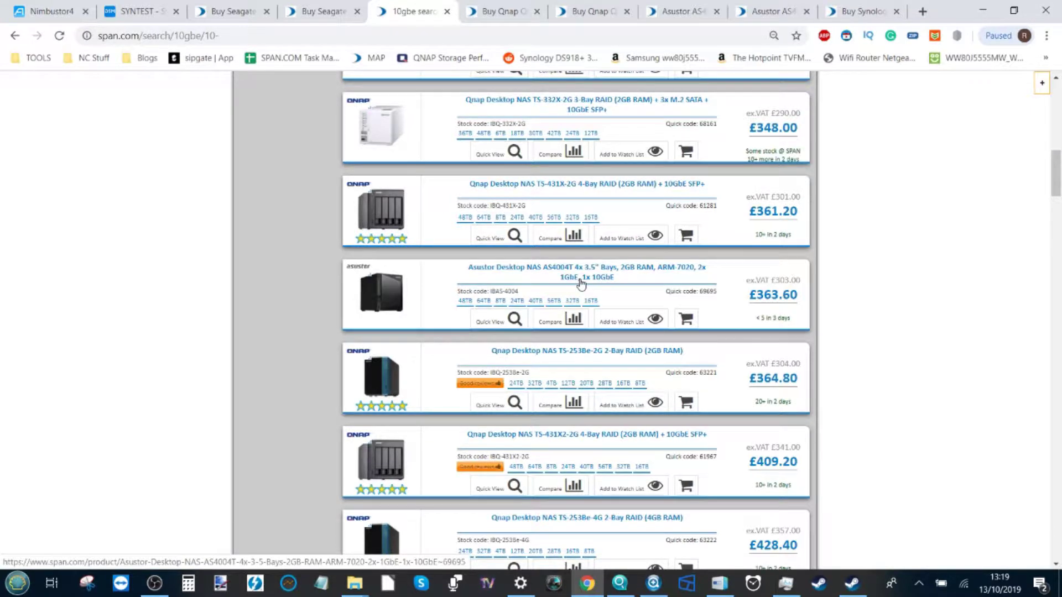
Scroll the 10GbE results again, then return to the Barracuda SSD page and clear the SATA highlight
scroll(580, 283, "up", 3)
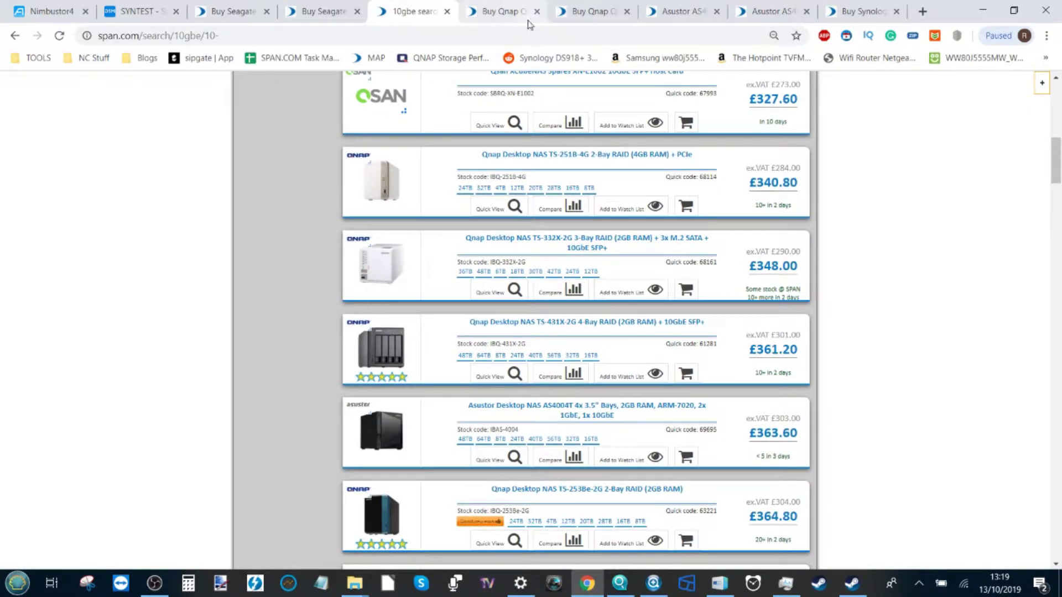
scroll(502, 267, "down", 1)
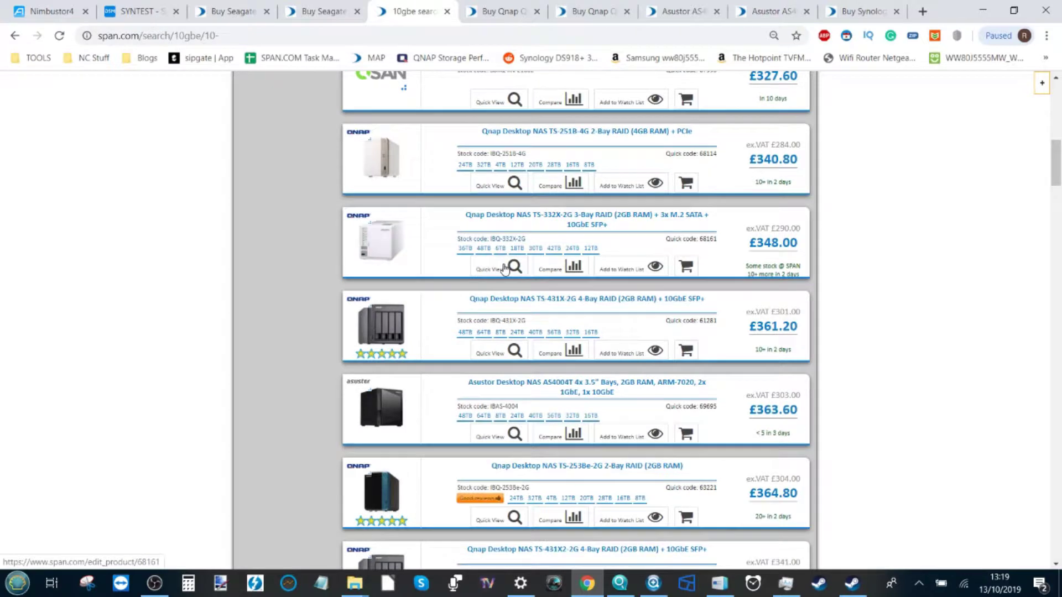
left_click(235, 7)
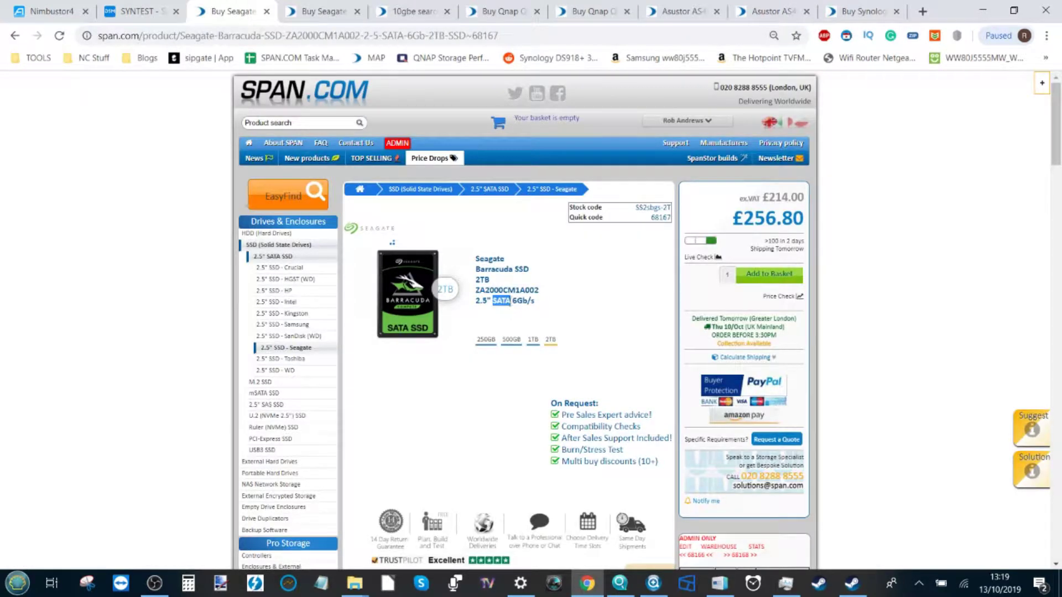
left_click(509, 302)
View the AS4004T IronWolf bundle and highlight its 2TB IronWolf drive spec and 680 price
left_click(682, 11)
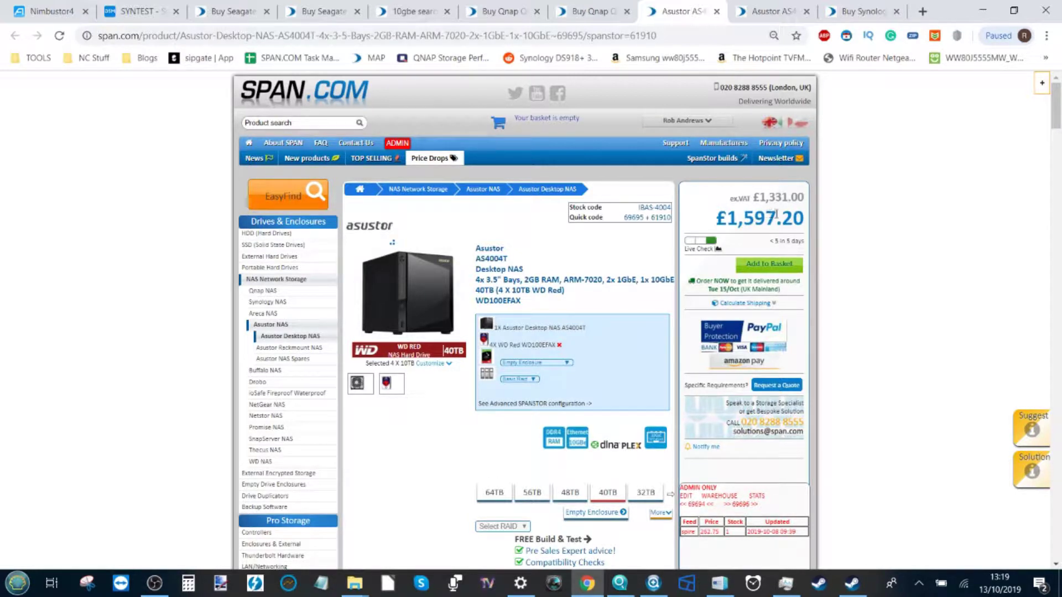
left_click(776, 7)
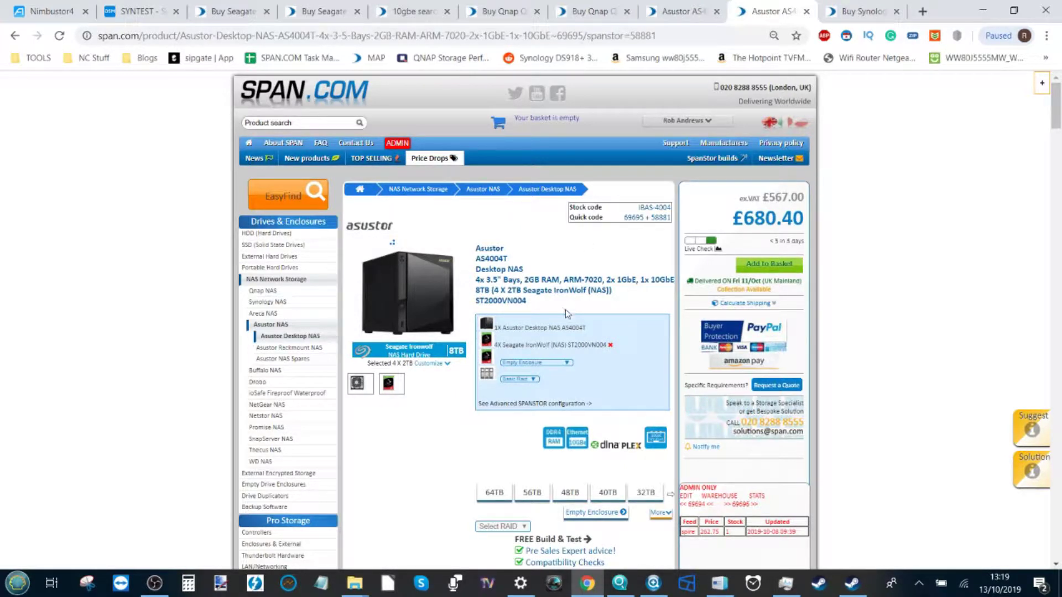
left_click_drag(508, 288, 579, 289)
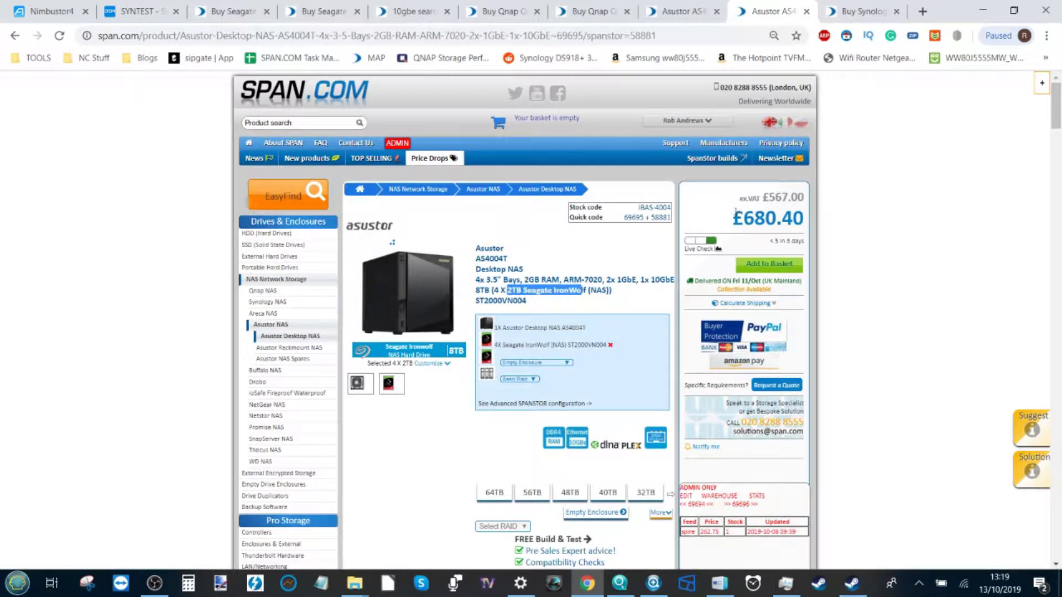
left_click_drag(743, 218, 762, 217)
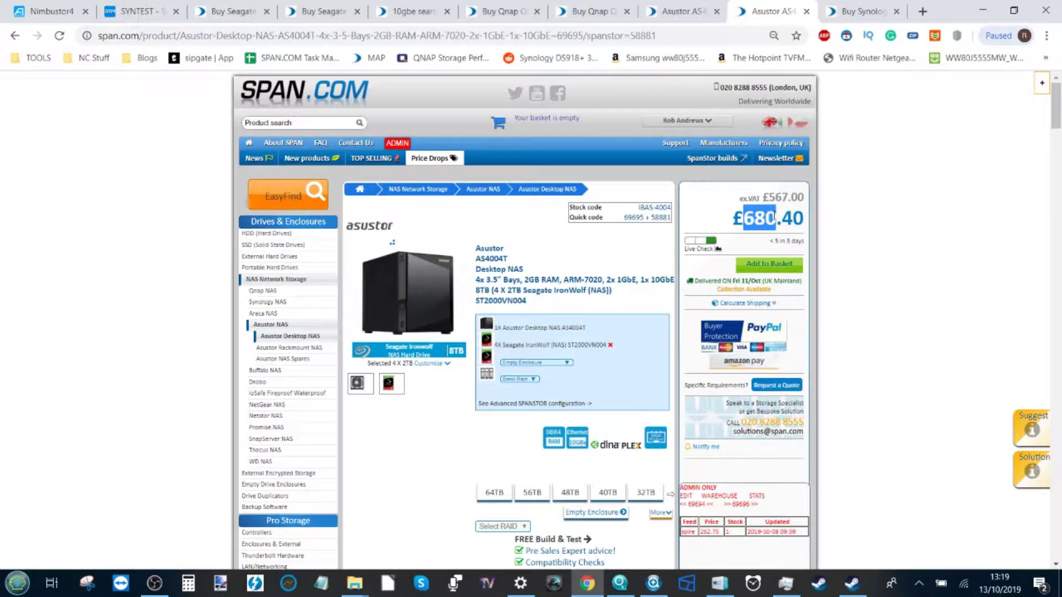
Compare the Seagate pages with the AS4004T 8TB bundle, highlighting 8TB and 10GbE, then return to the NAS portal
left_click(313, 11)
left_click(235, 8)
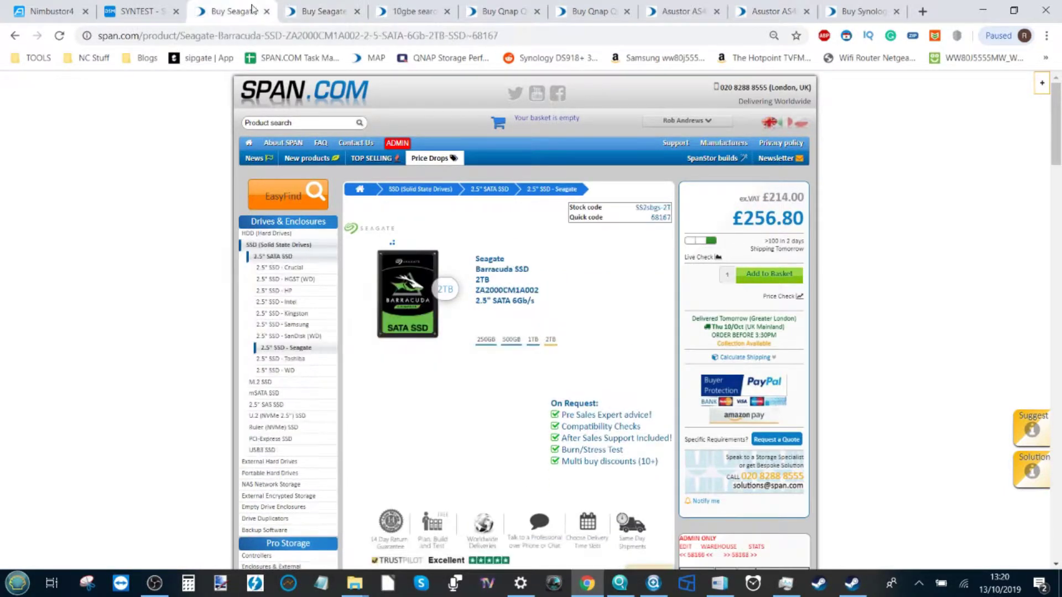
left_click(771, 6)
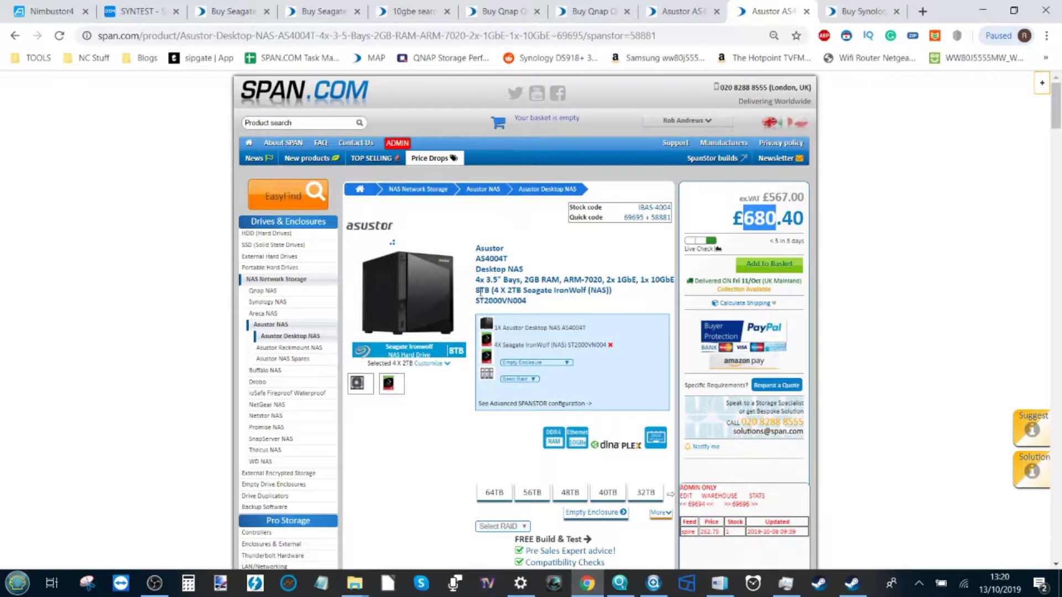
left_click_drag(475, 292, 490, 290)
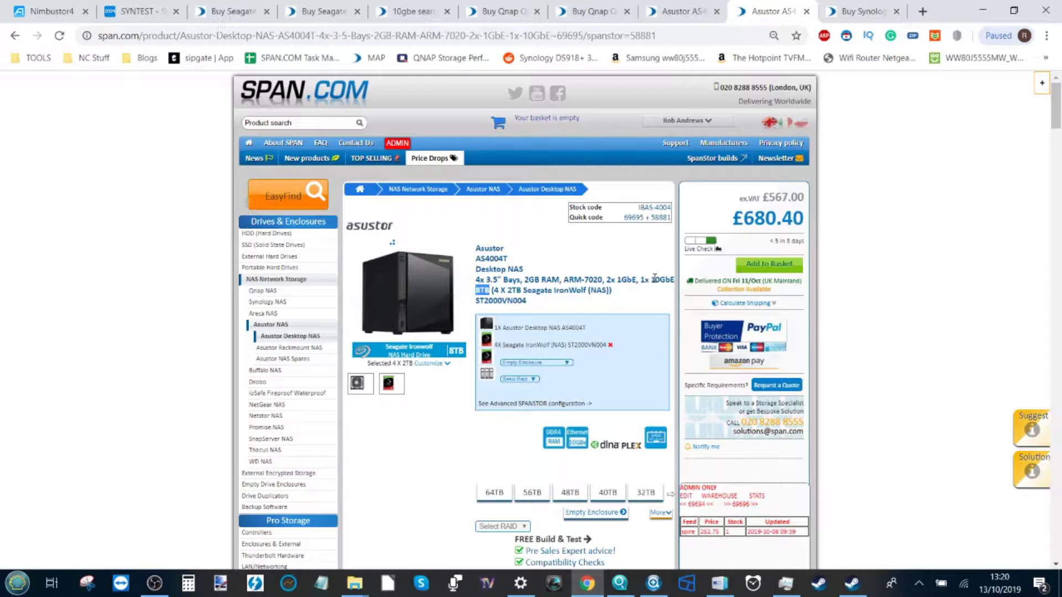
left_click_drag(655, 281, 510, 258)
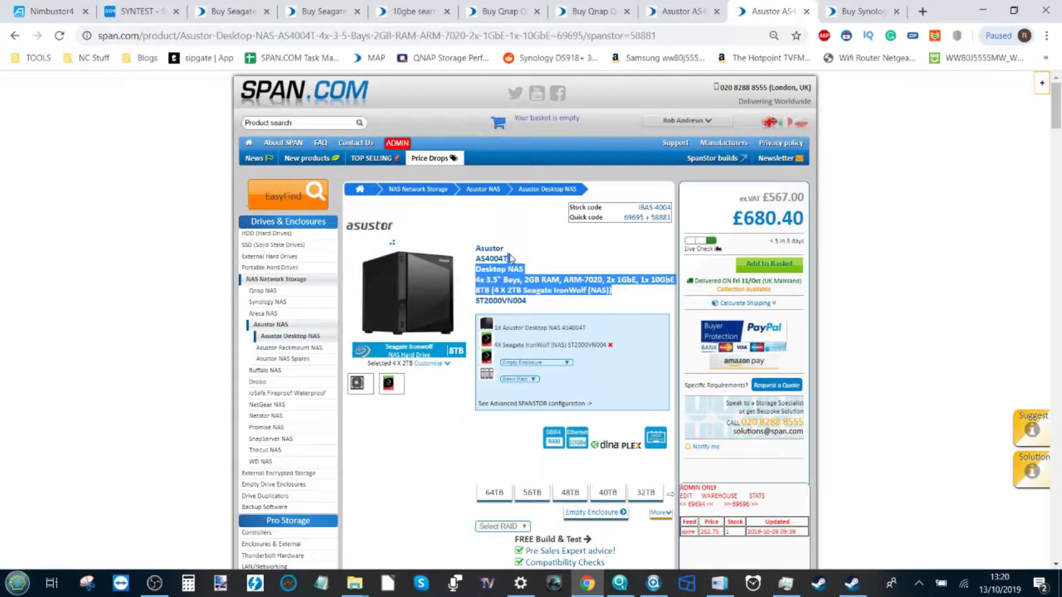
left_click(263, 5)
left_click(78, 5)
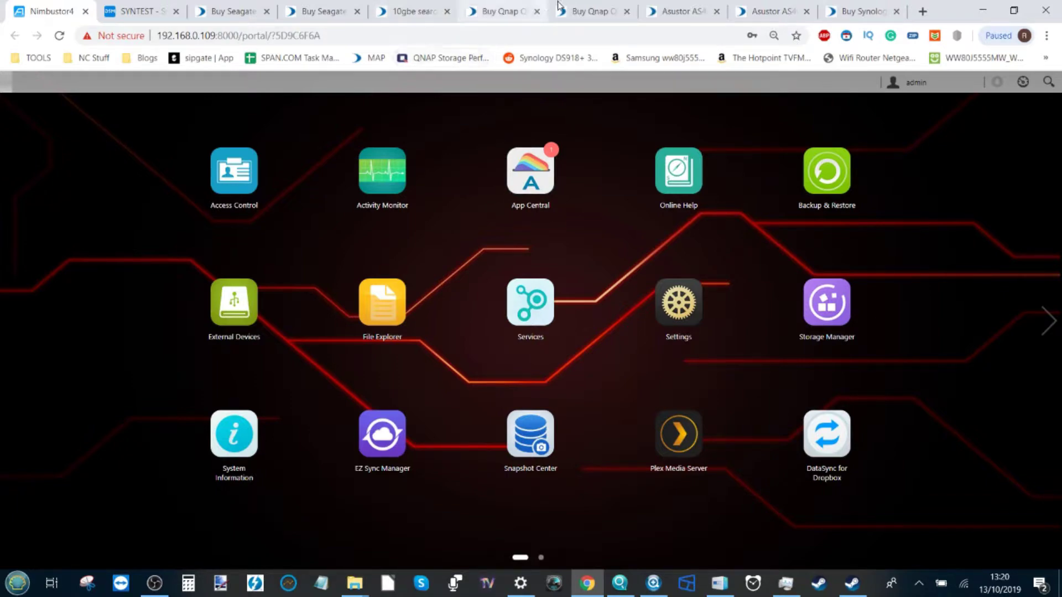
Scroll through the 10GbE search results
left_click(416, 11)
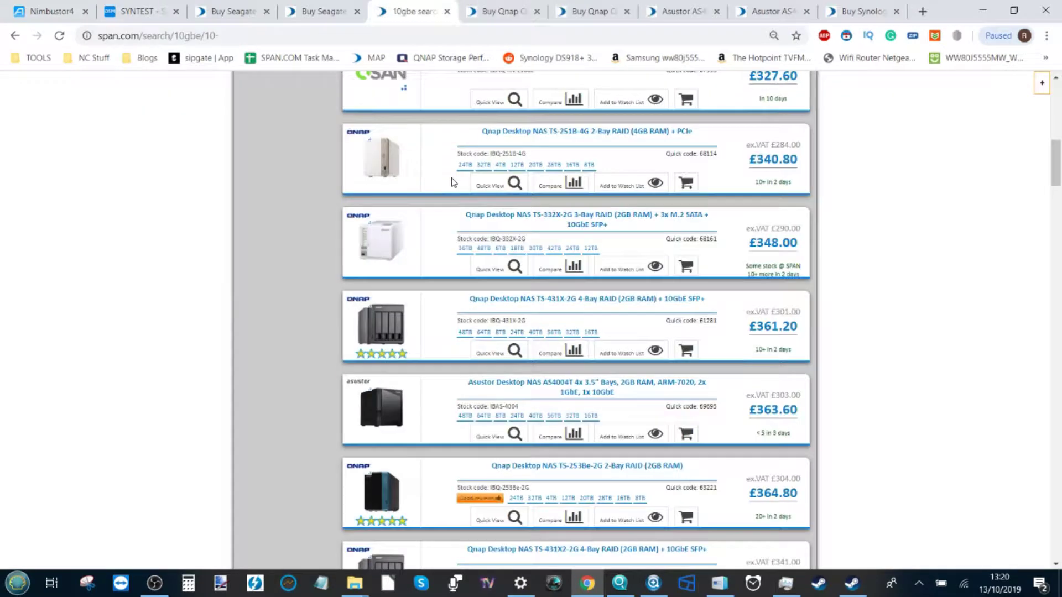
scroll(471, 268, "up", 8)
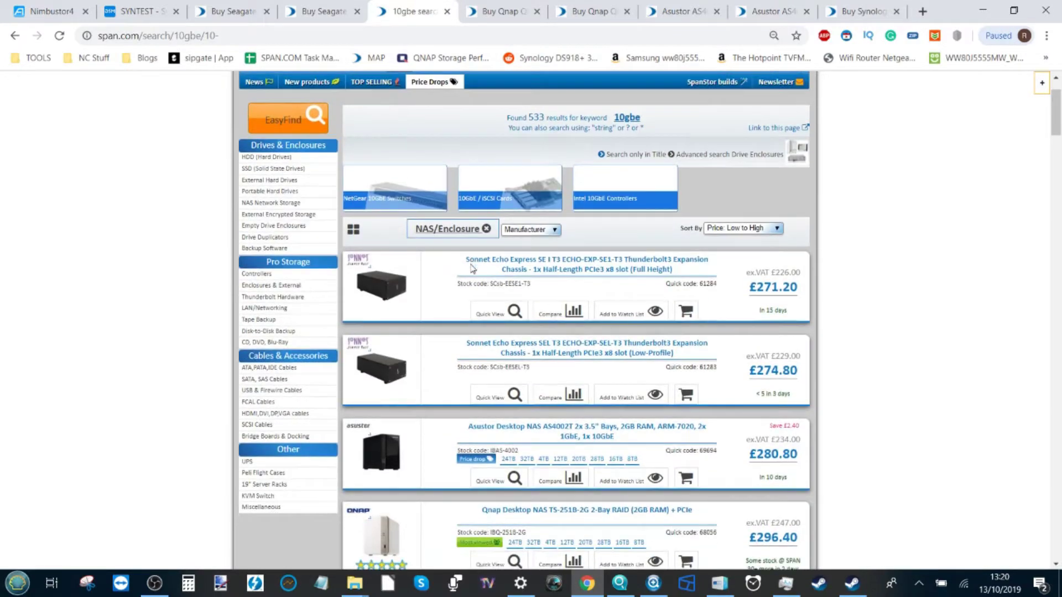
scroll(471, 268, "down", 10)
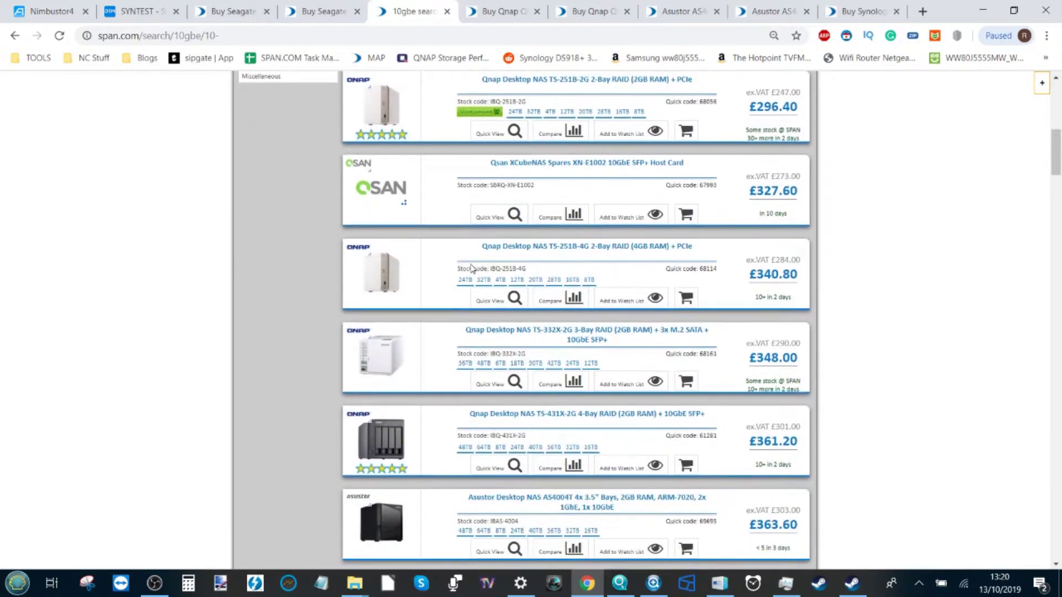
scroll(522, 239, "up", 4)
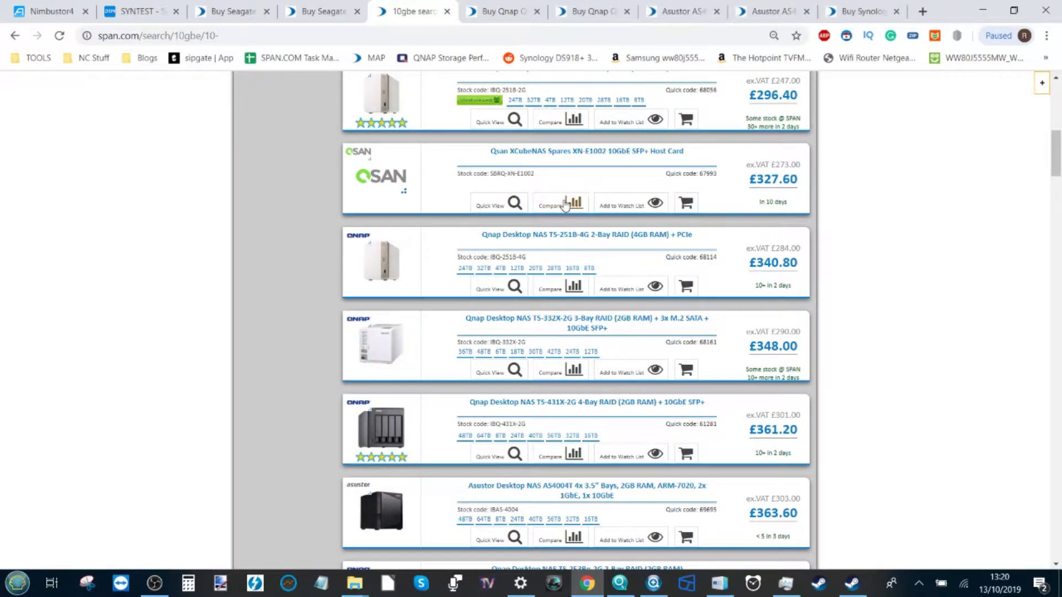
scroll(565, 206, "down", 2)
scroll(565, 206, "down", 1)
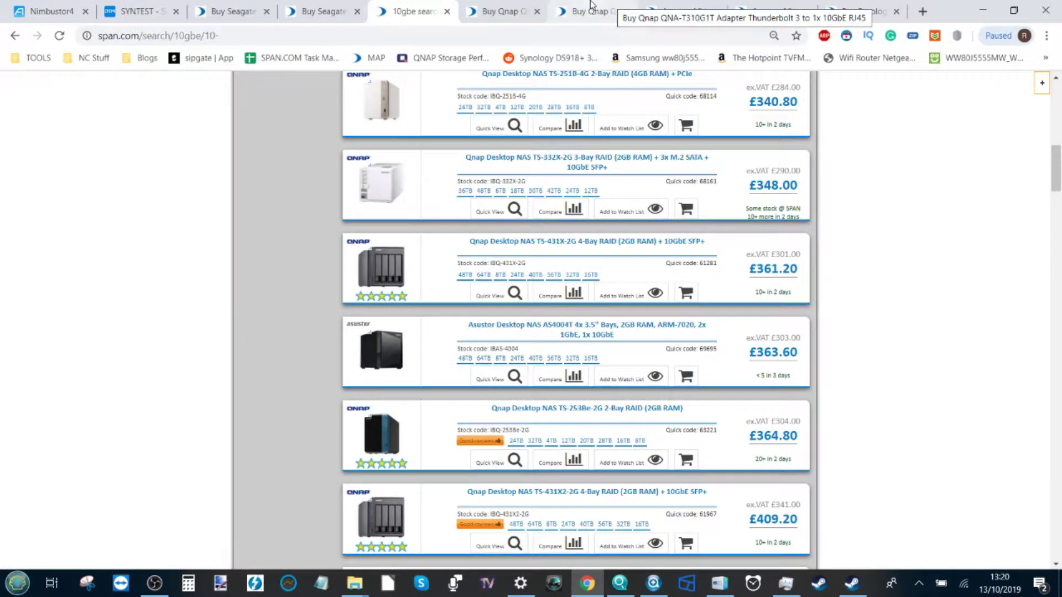
View the Qnap USB and Thunderbolt 10GbE adapter pages and the Barracuda SSD page, then return to Nimbustor4
left_click(506, 6)
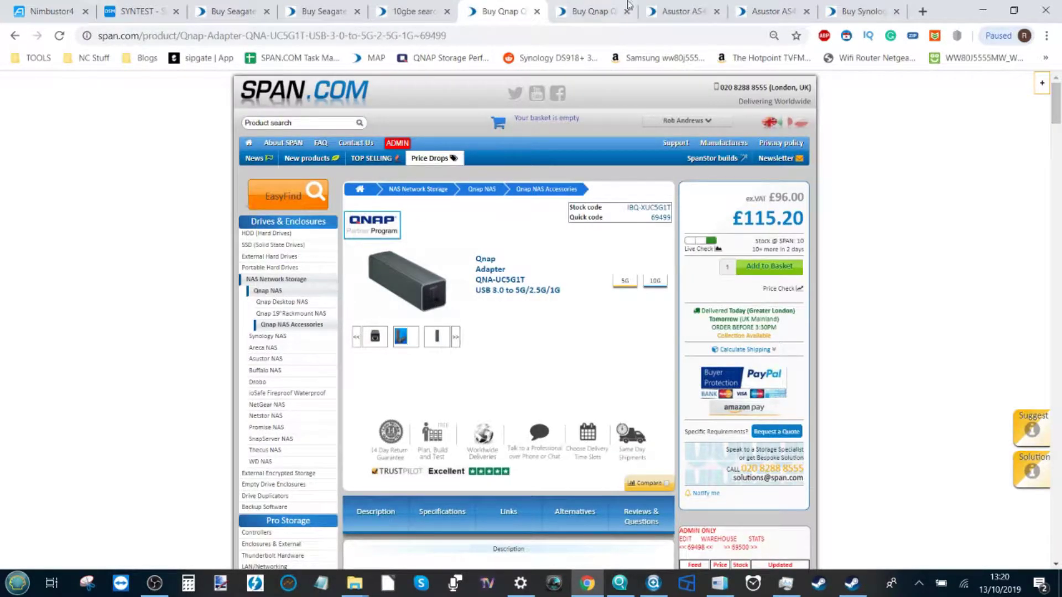
left_click(608, 10)
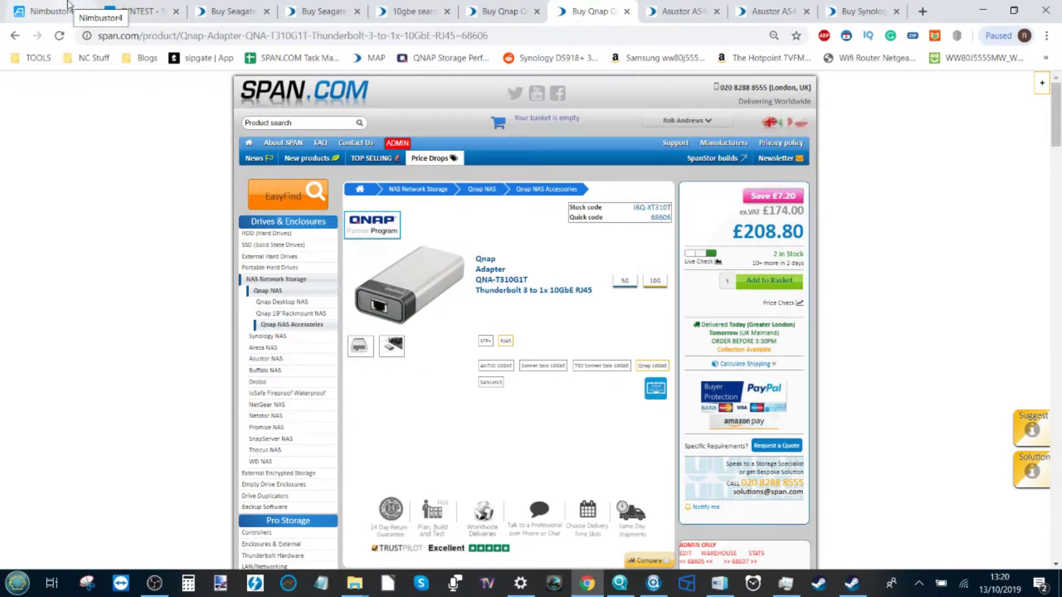
left_click(226, 10)
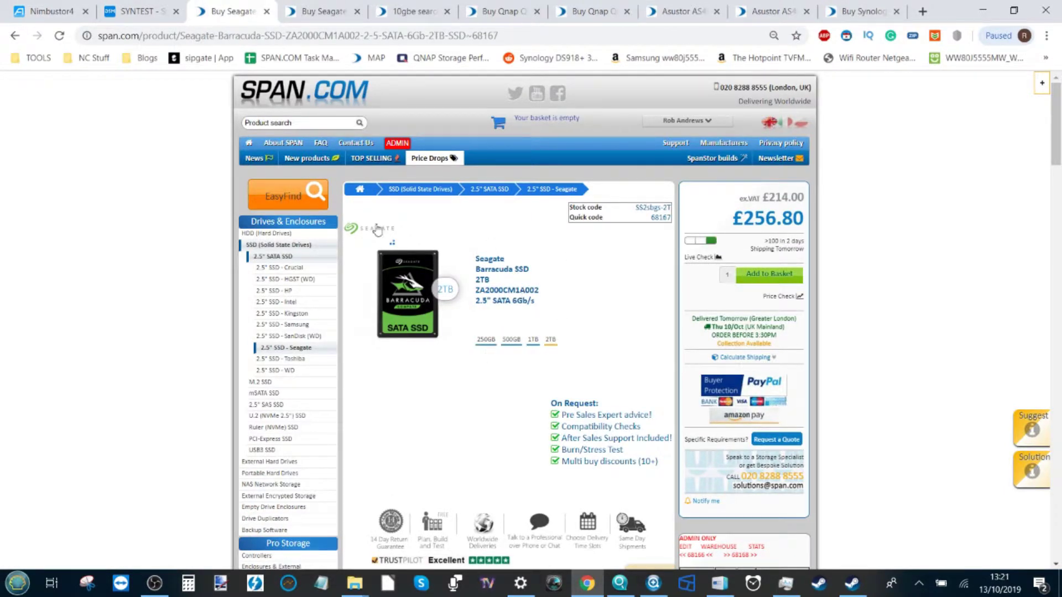
key("ctrl+1")
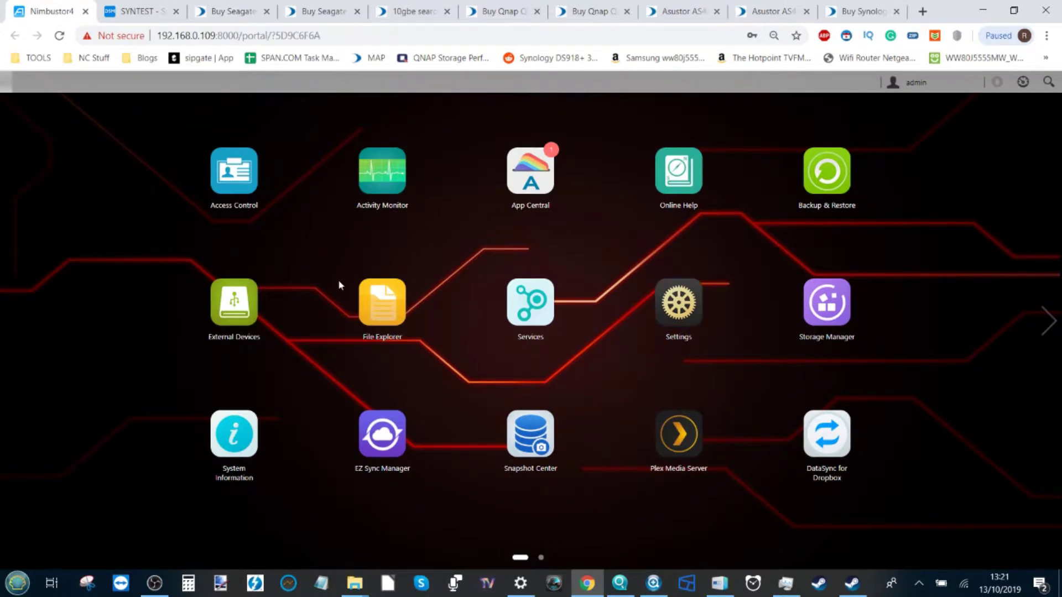
left_click(849, 585)
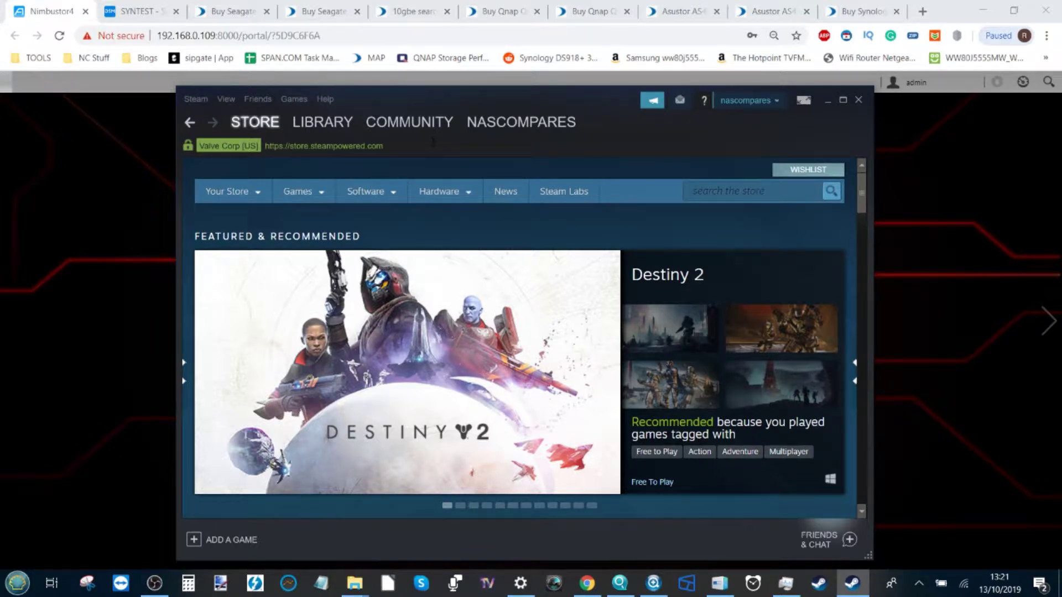
mouse_move(437, 135)
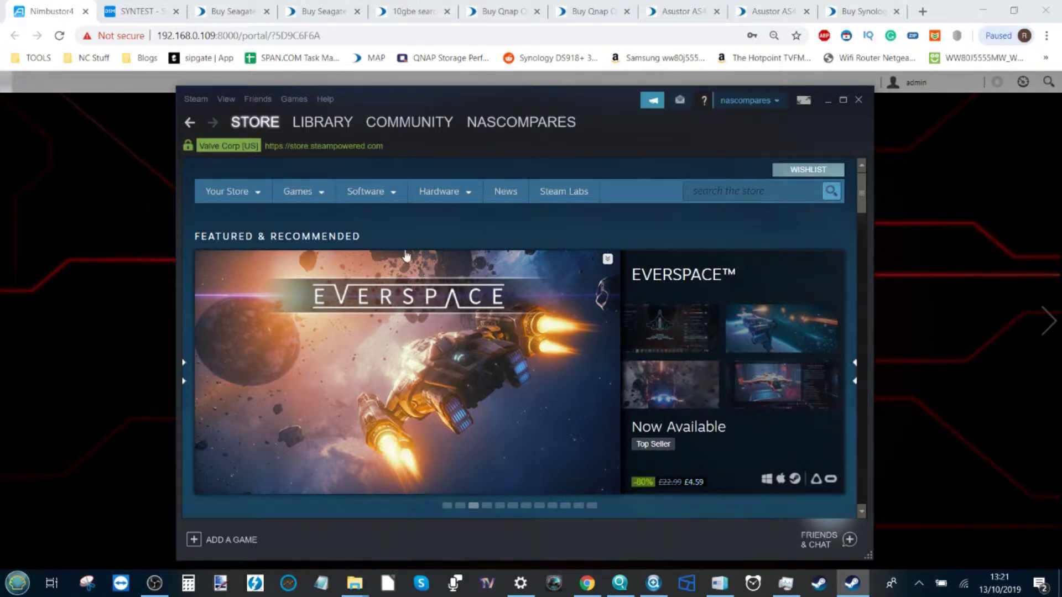
mouse_move(387, 122)
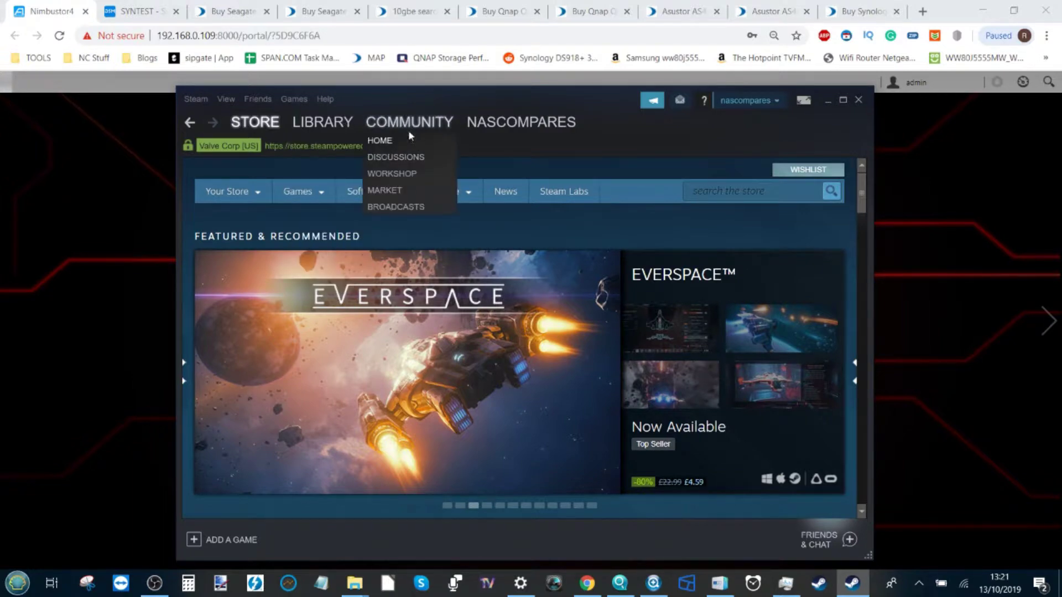
mouse_move(499, 125)
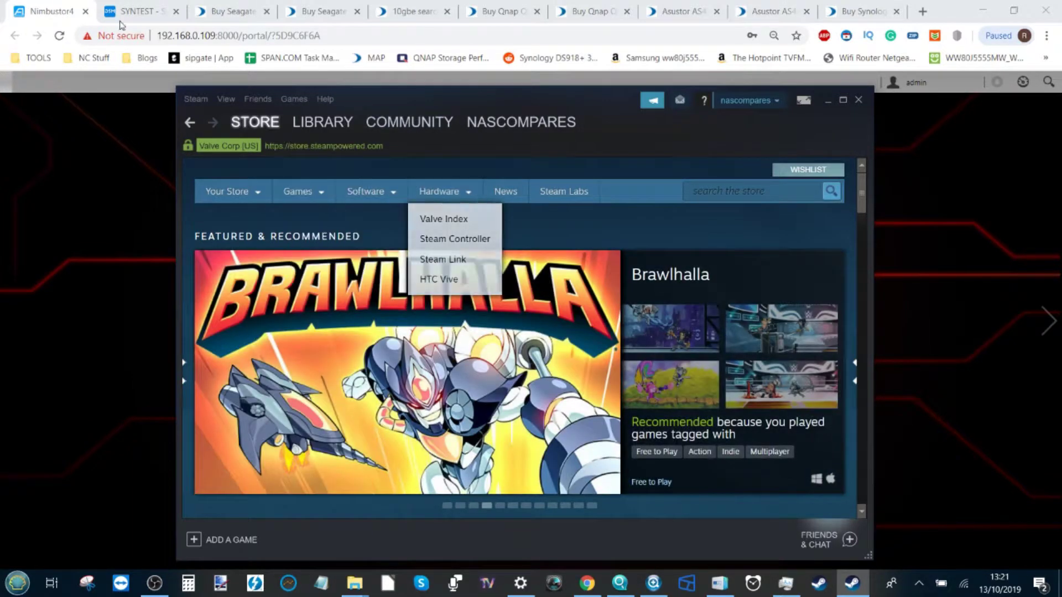
key("alt+Tab")
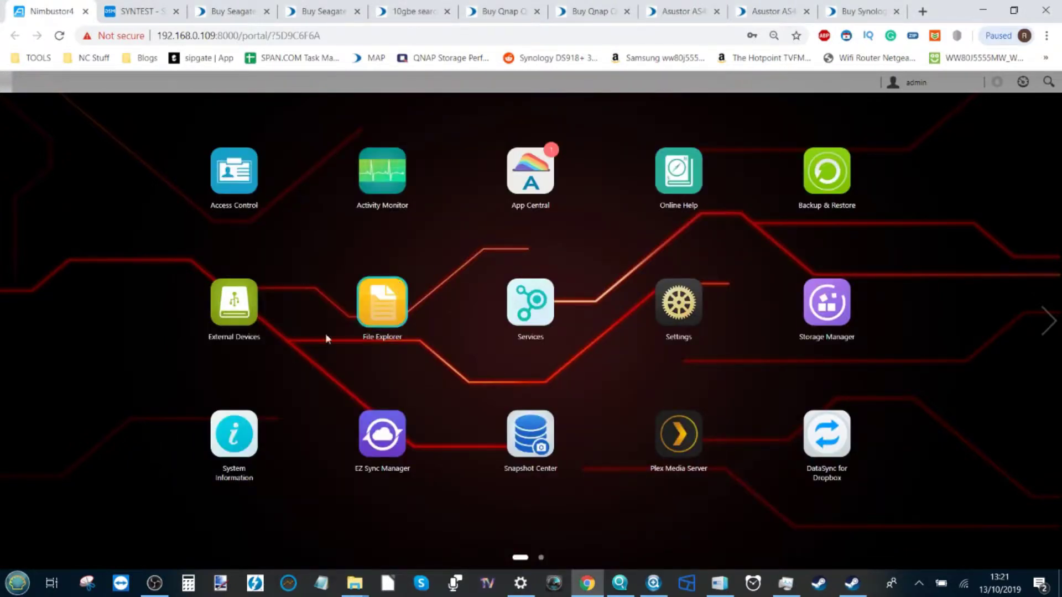
left_click(154, 583)
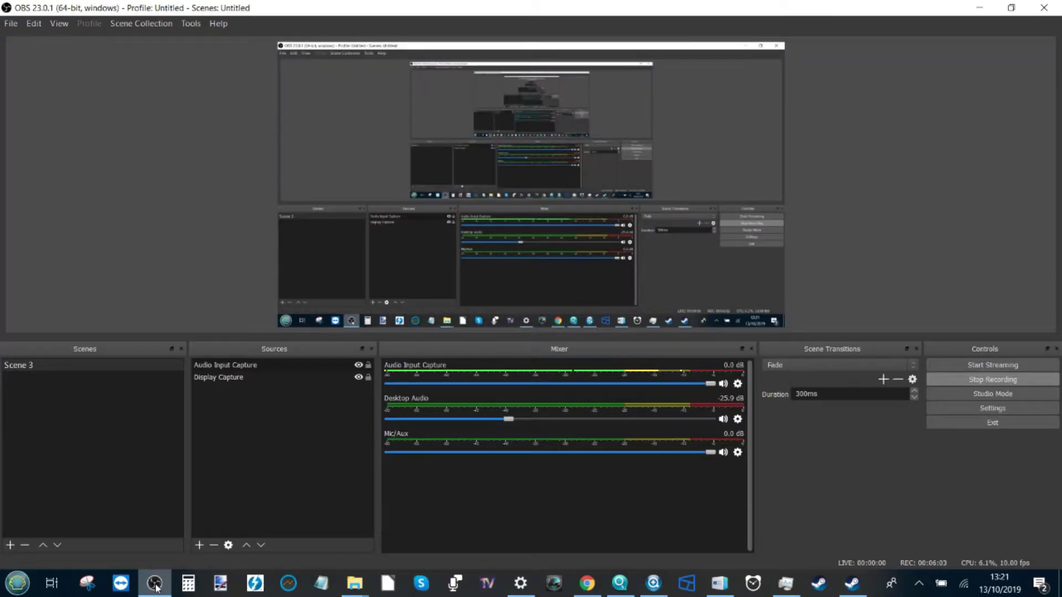
left_click(155, 583)
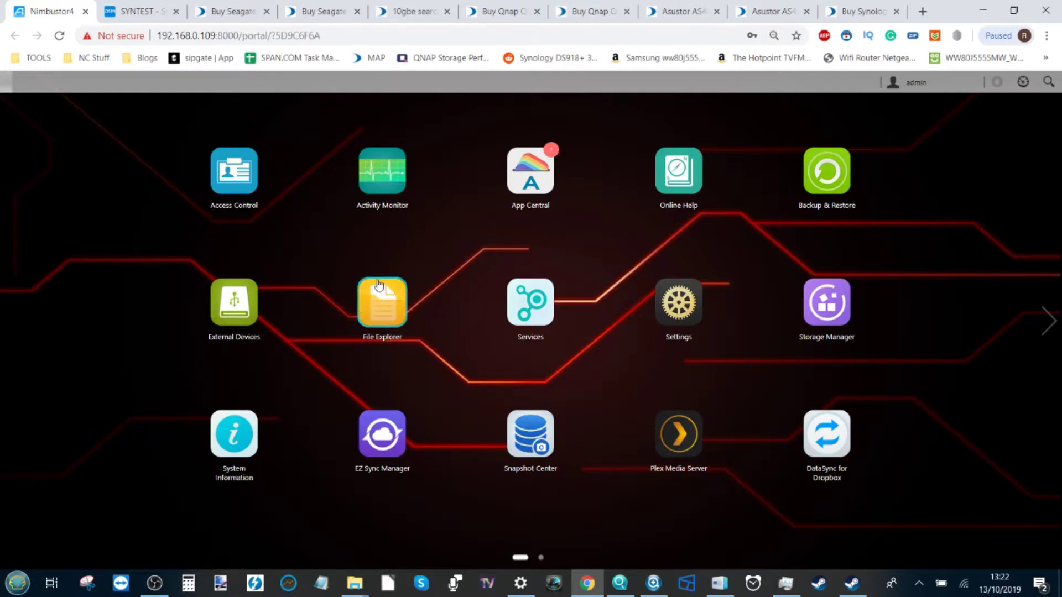
In File Explorer's Access Control, add a shared folder named STEAM on Volume 1 and advance to access rights
left_click(388, 300)
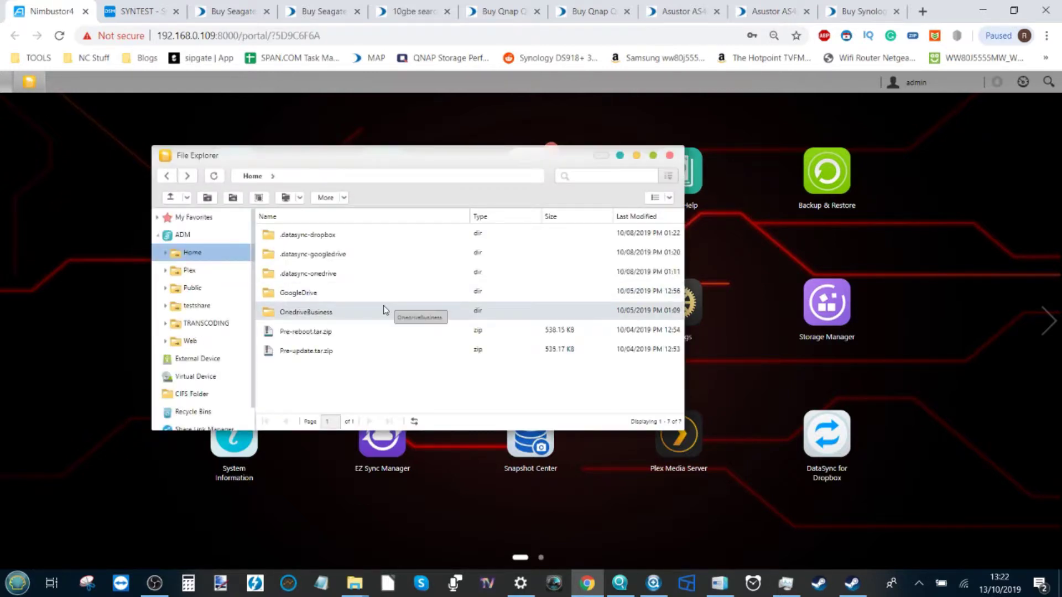
left_click(235, 200)
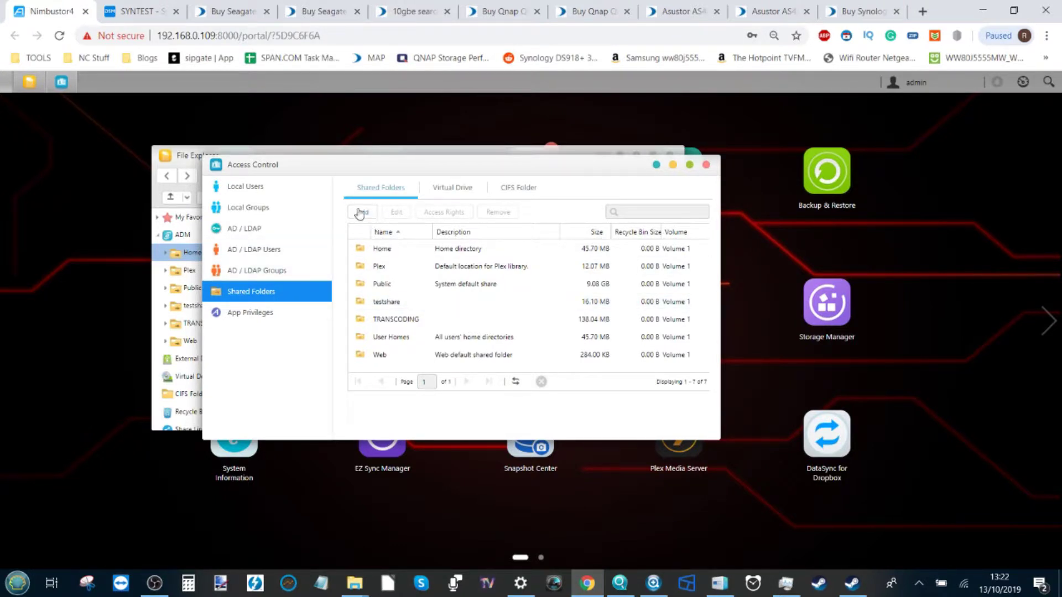
left_click(362, 212)
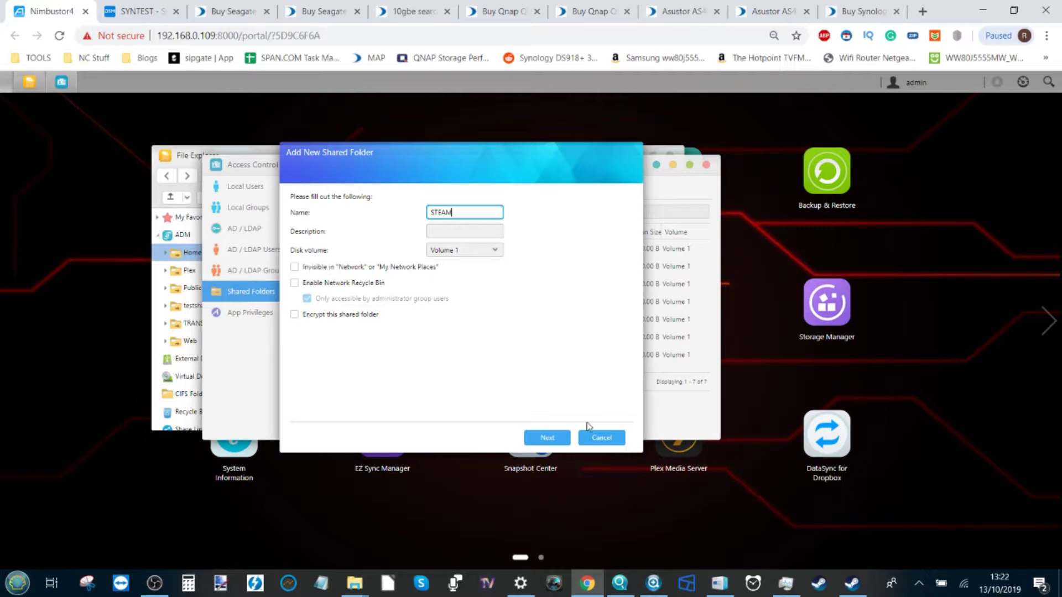
left_click(547, 438)
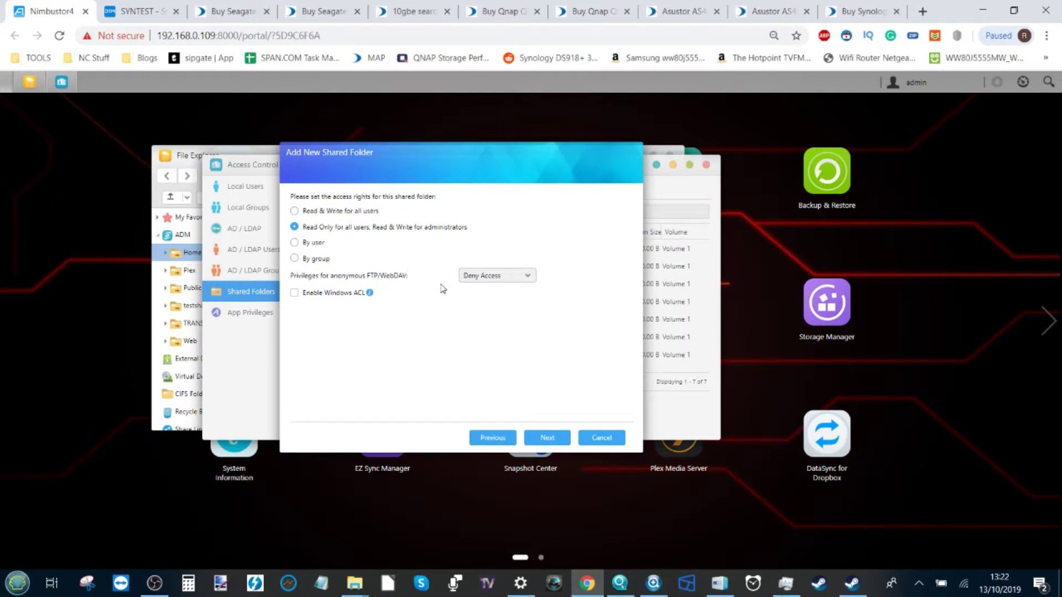
Finish the STEAM share with users Read Only and administrators Read & Write, then switch to Control Center
left_click(546, 438)
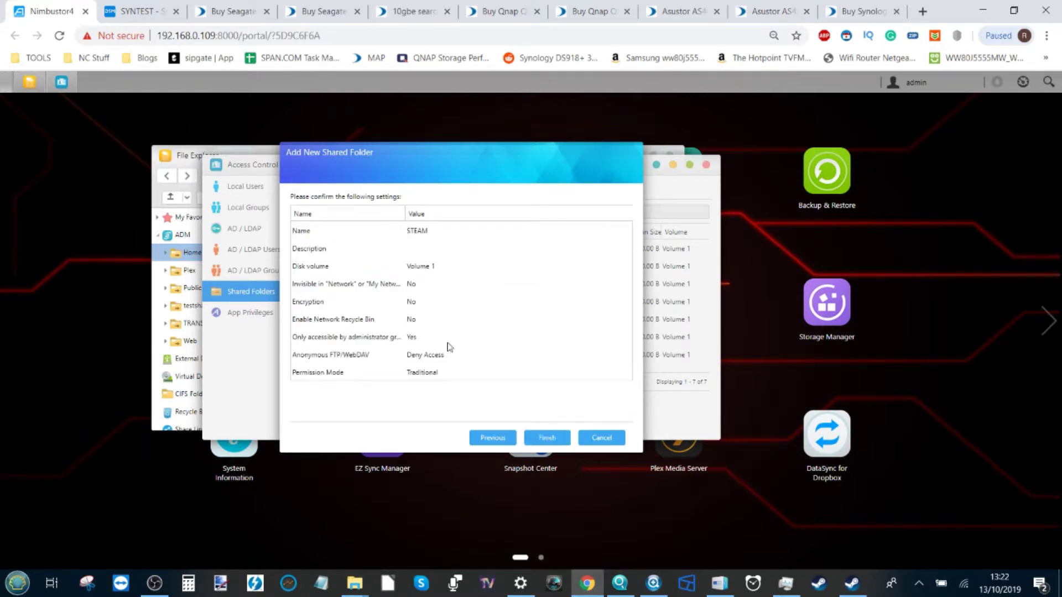
left_click(555, 437)
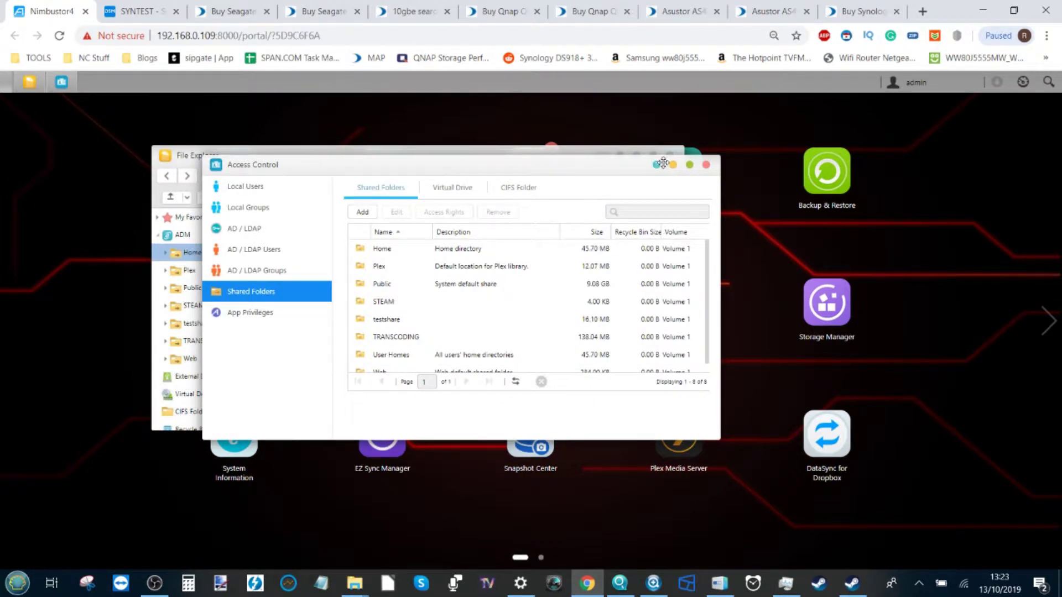
left_click(704, 165)
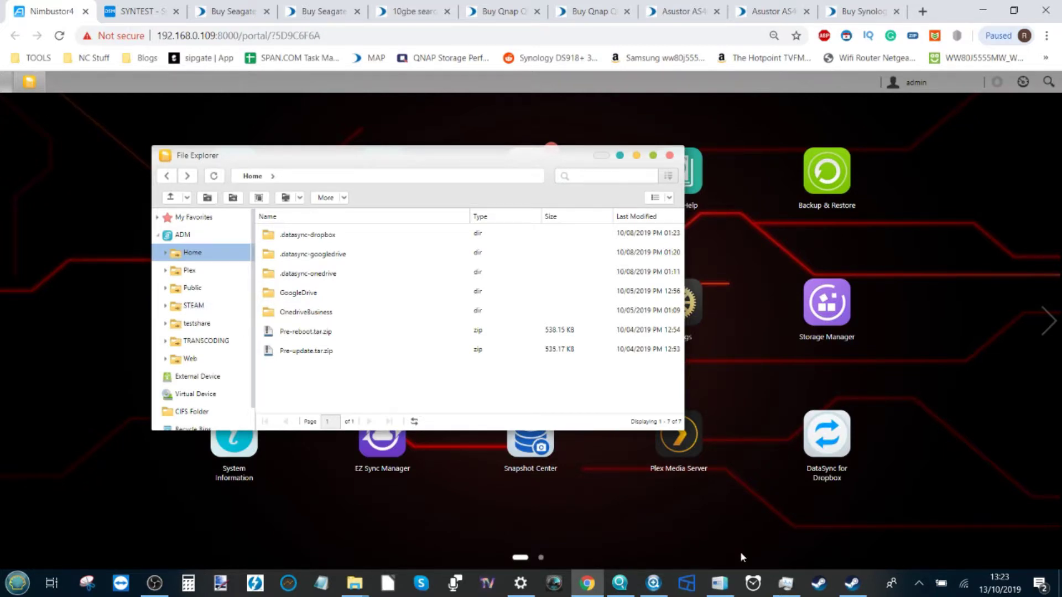
left_click(719, 583)
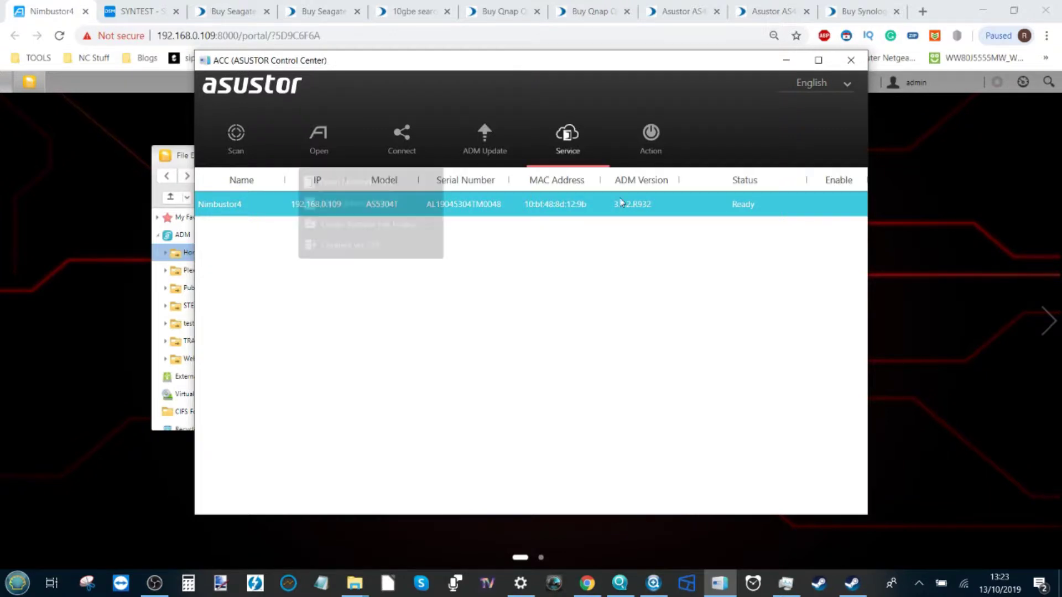
Start Map Network Drive in Control Center and log in with the NAS admin username and password
left_click_drag(536, 70, 512, 127)
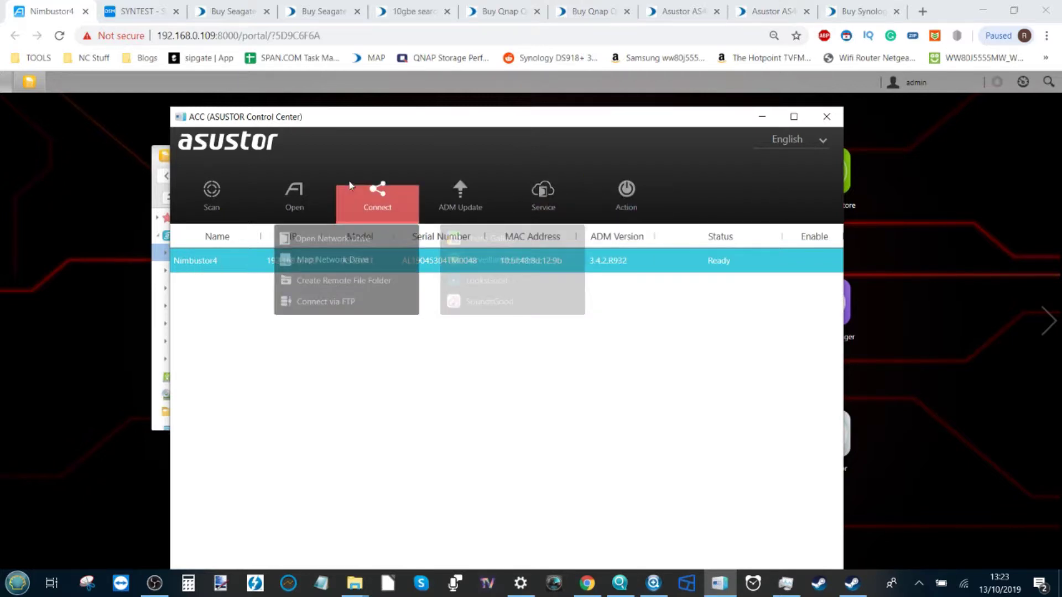
mouse_move(516, 203)
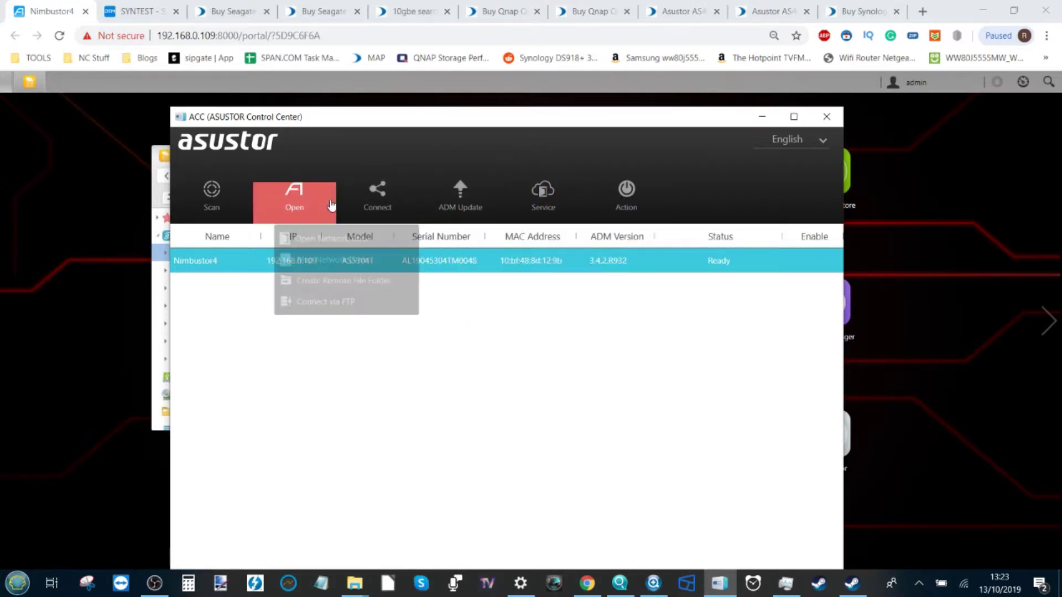
mouse_move(381, 202)
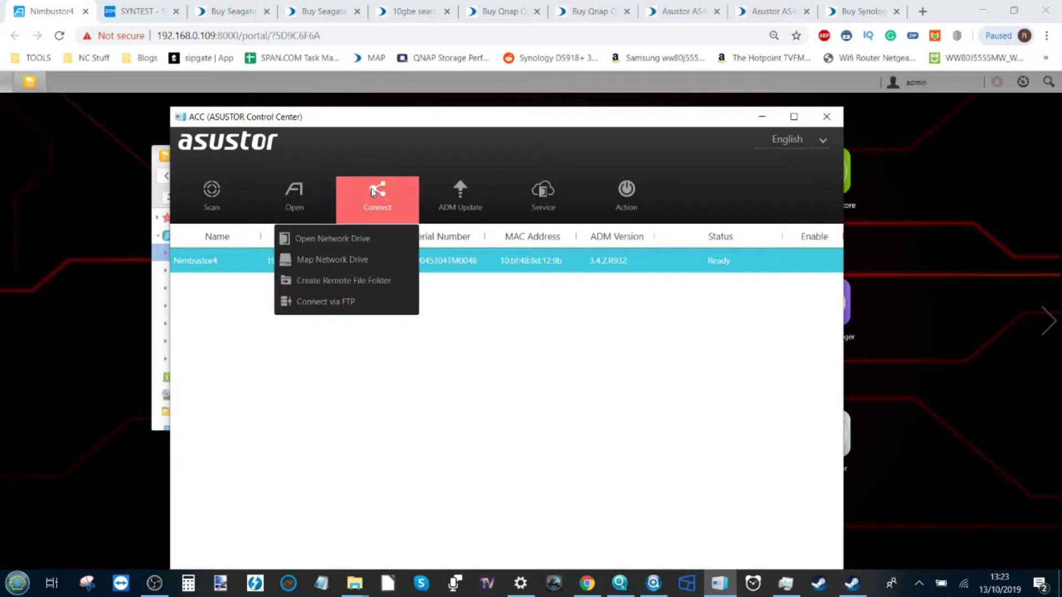
left_click(334, 261)
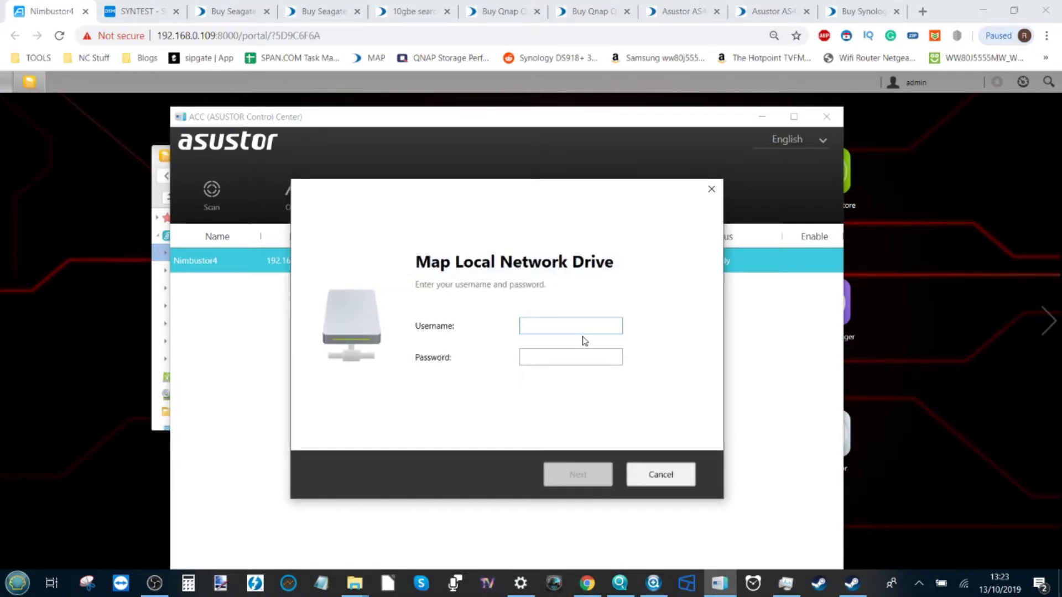
type("ADMI")
type("dmin")
key("Tab")
type("admin")
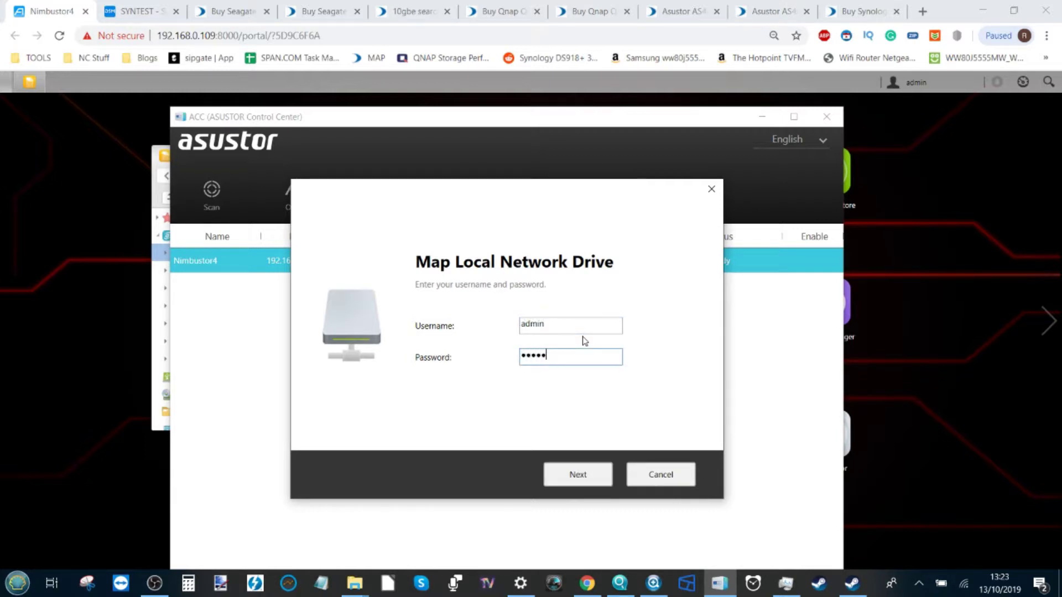
left_click(596, 481)
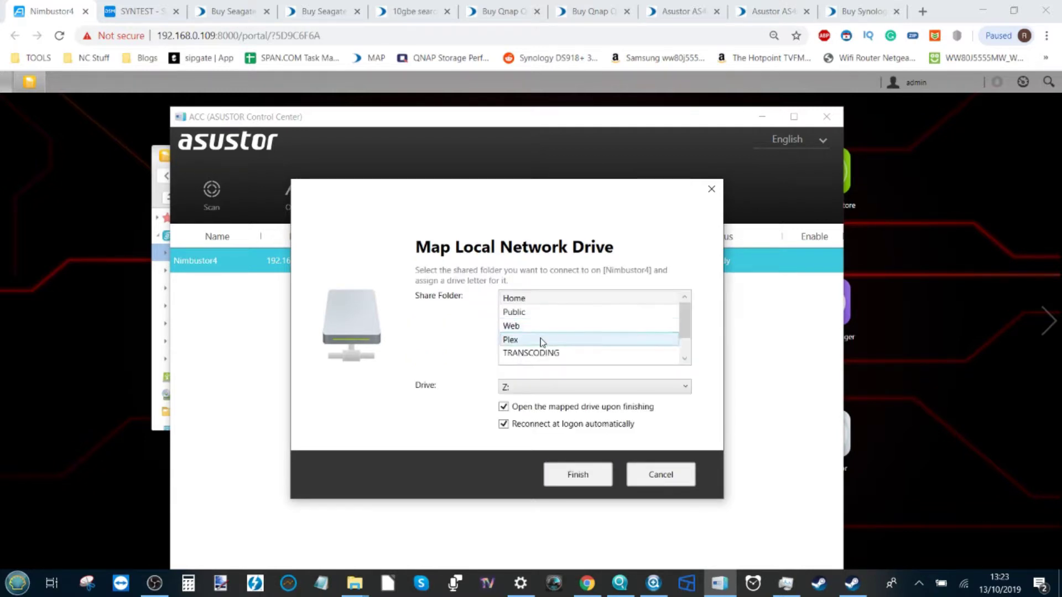
Select the STEAM share and map it to drive letter G:
scroll(663, 343, "down", 1)
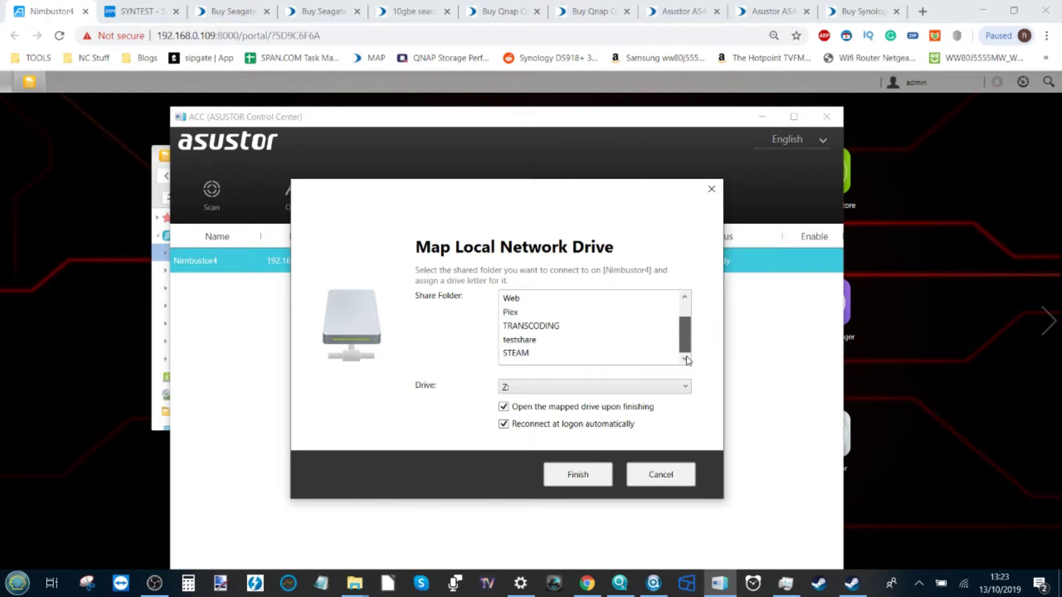
left_click(524, 354)
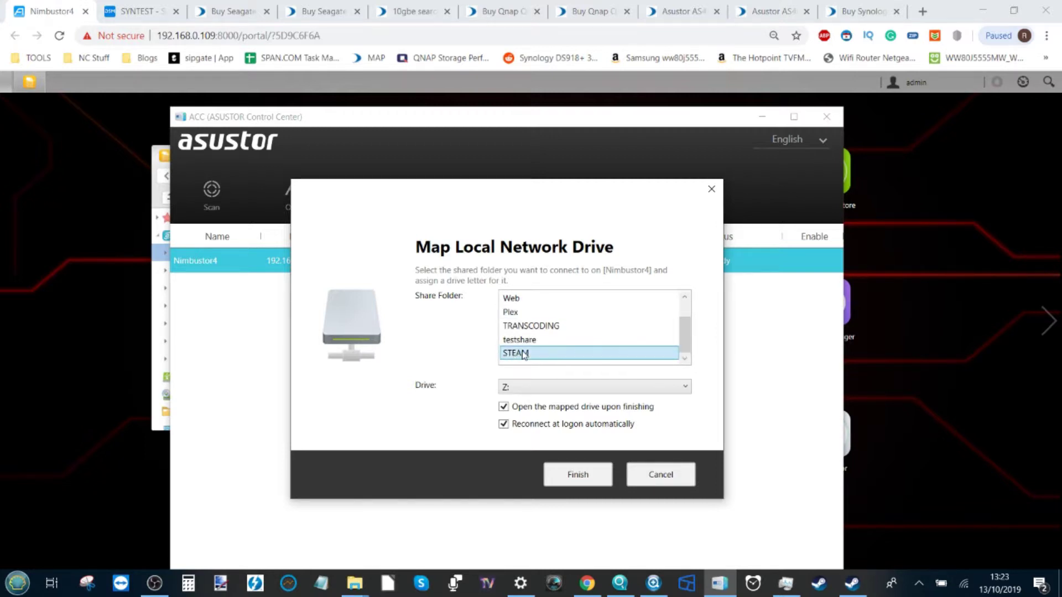
left_click(529, 390)
scroll(540, 433, "down", 4)
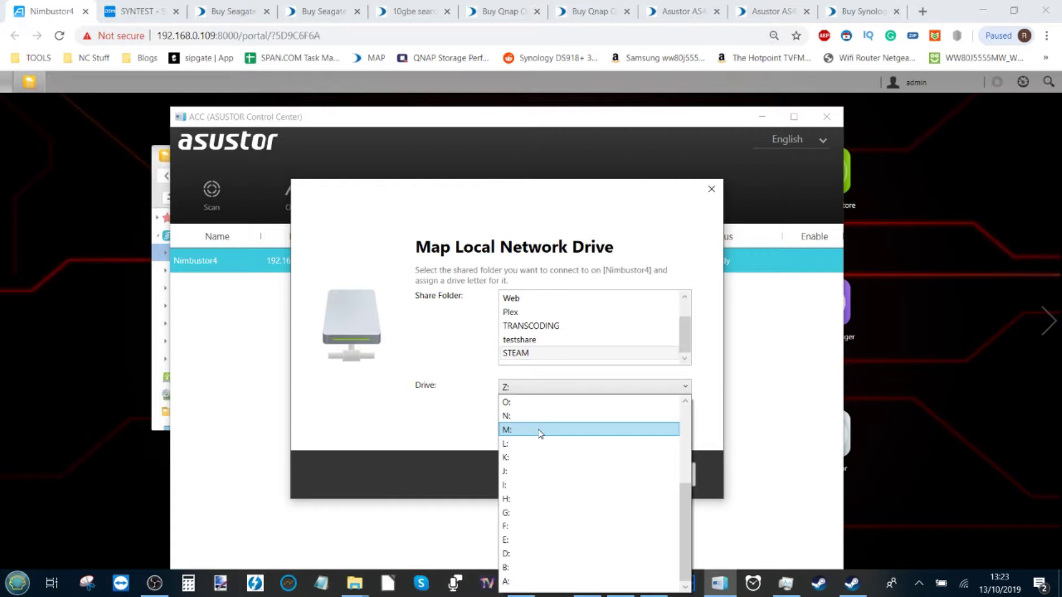
left_click(535, 513)
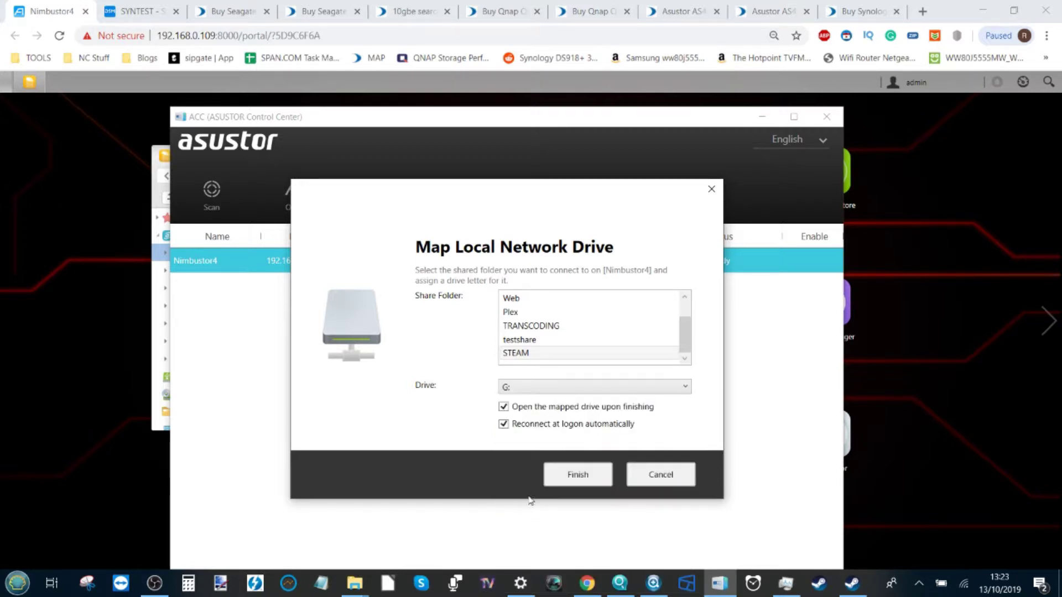
left_click(590, 473)
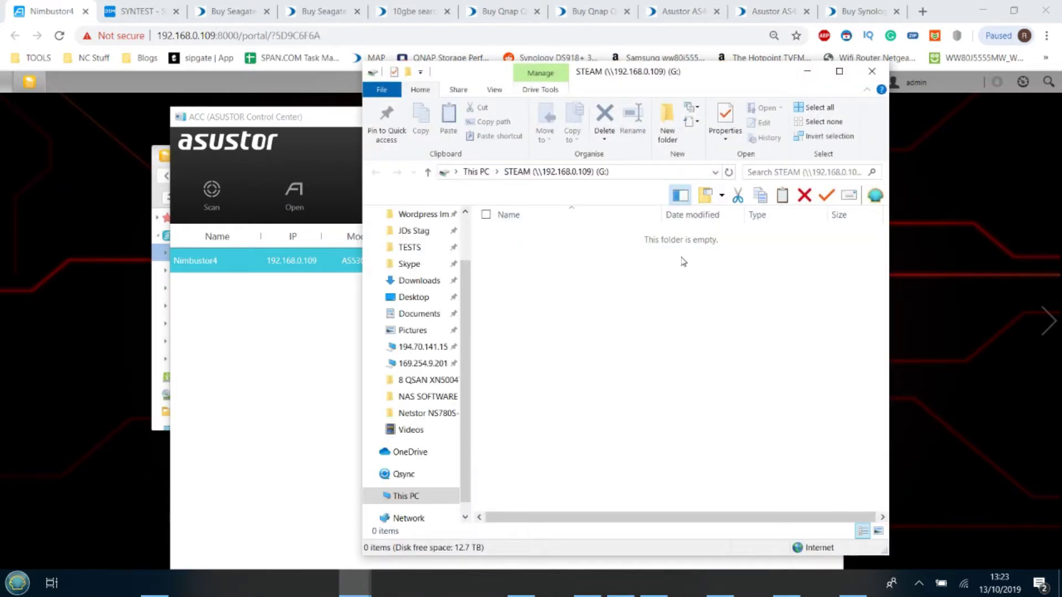
Go up from the G: drive to This PC and close the File Explorer window
key("alt+Up")
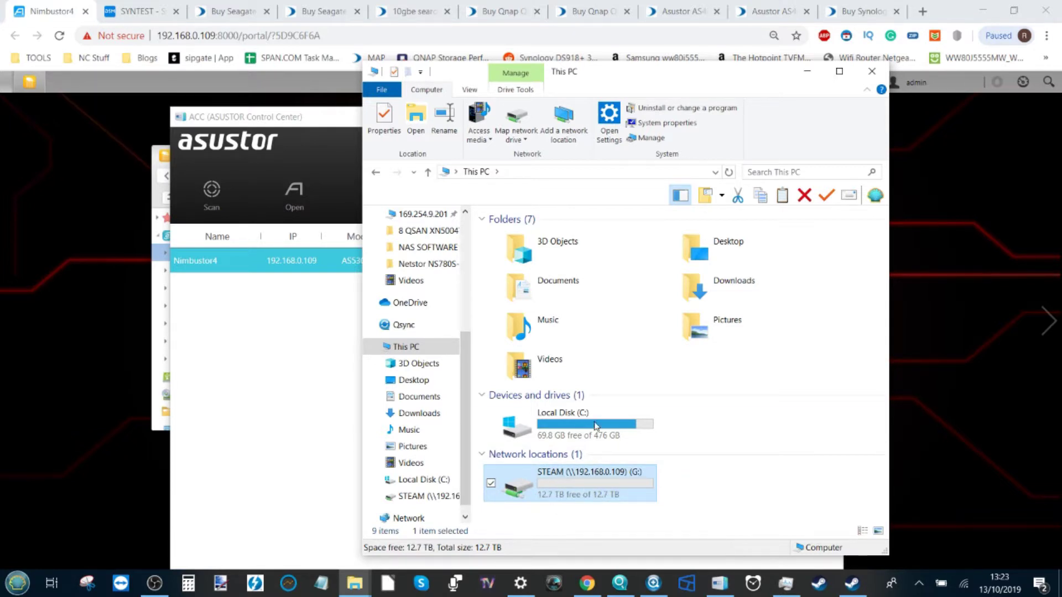
left_click(871, 71)
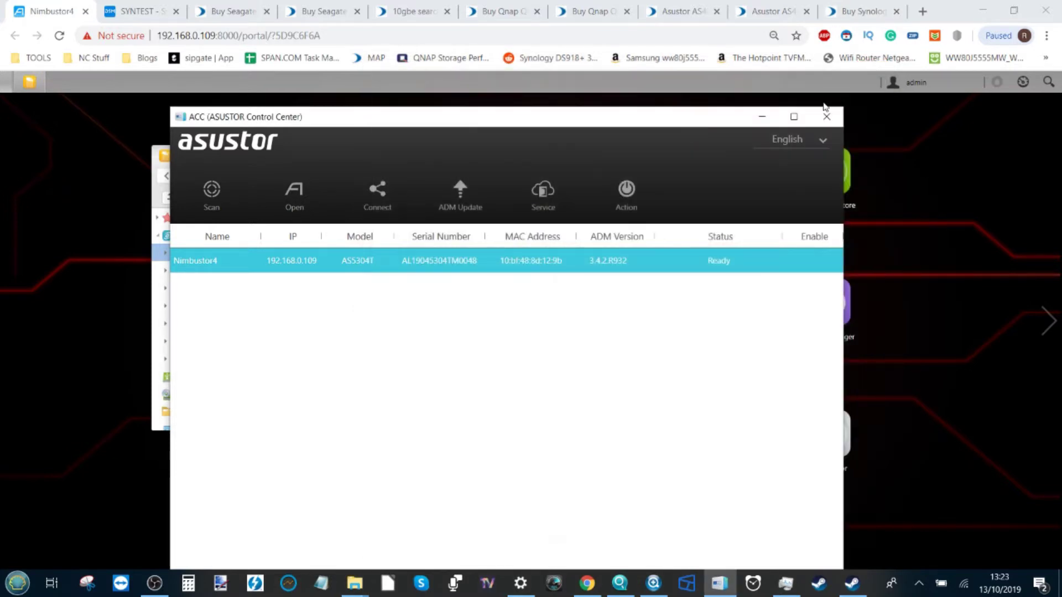
Close Control Center and open Steam's Downloads settings to view the Steam Library Folders list
left_click(826, 116)
left_click(852, 582)
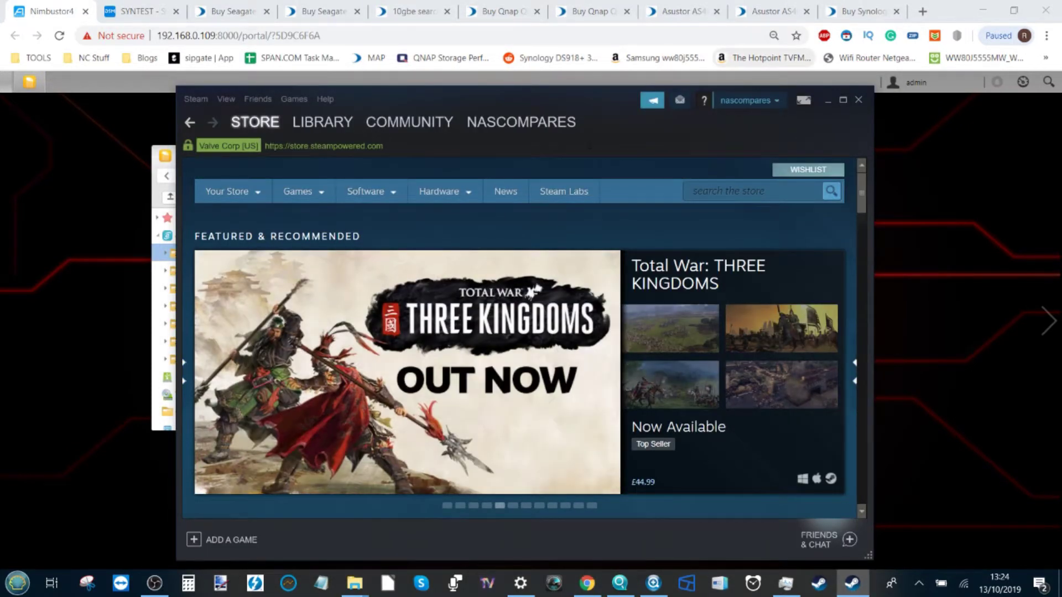
left_click(196, 99)
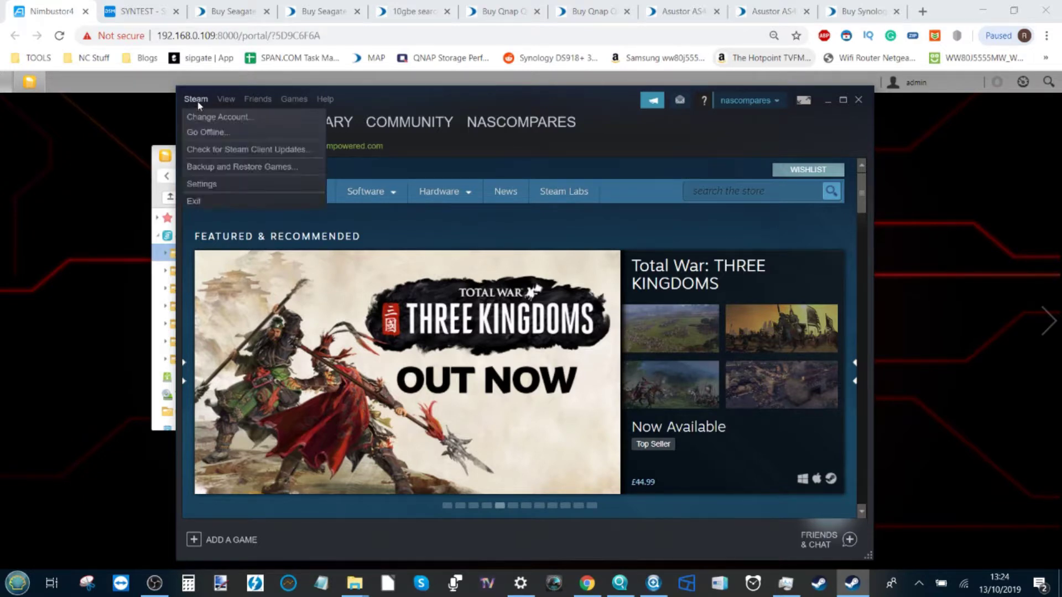
left_click(210, 185)
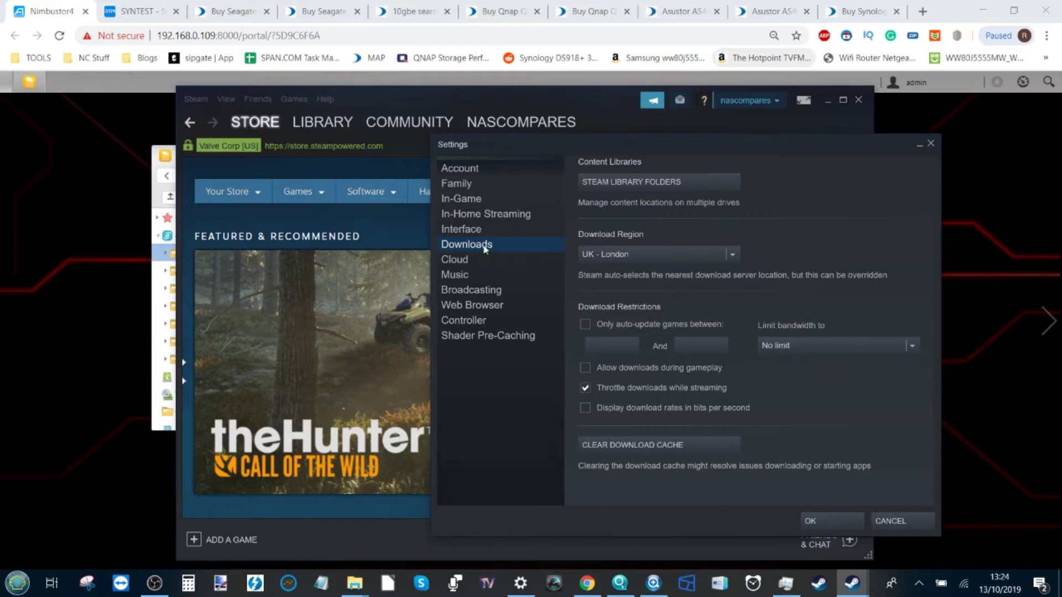
left_click(636, 184)
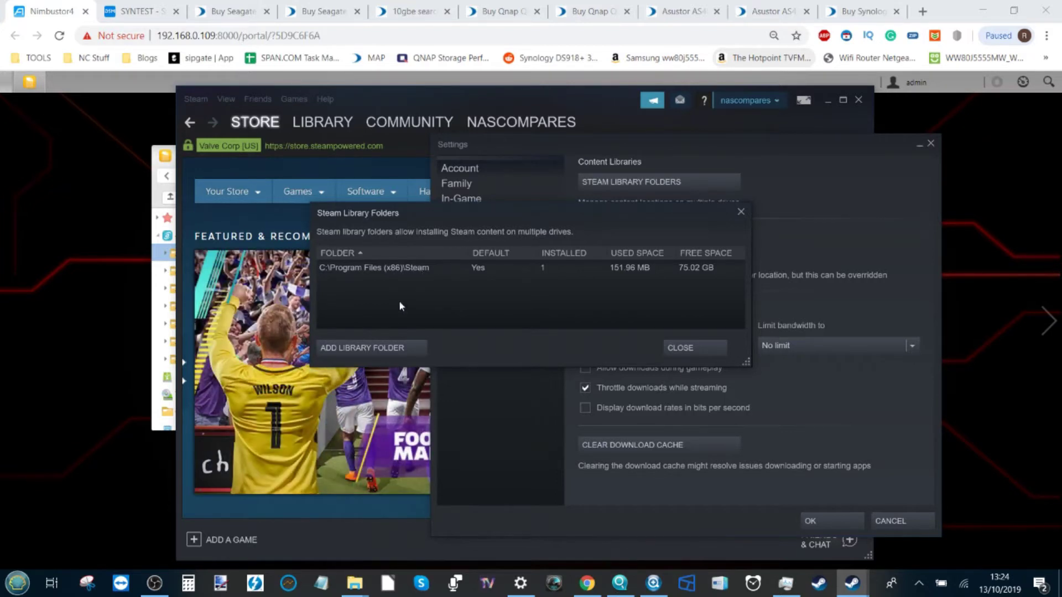
left_click(361, 348)
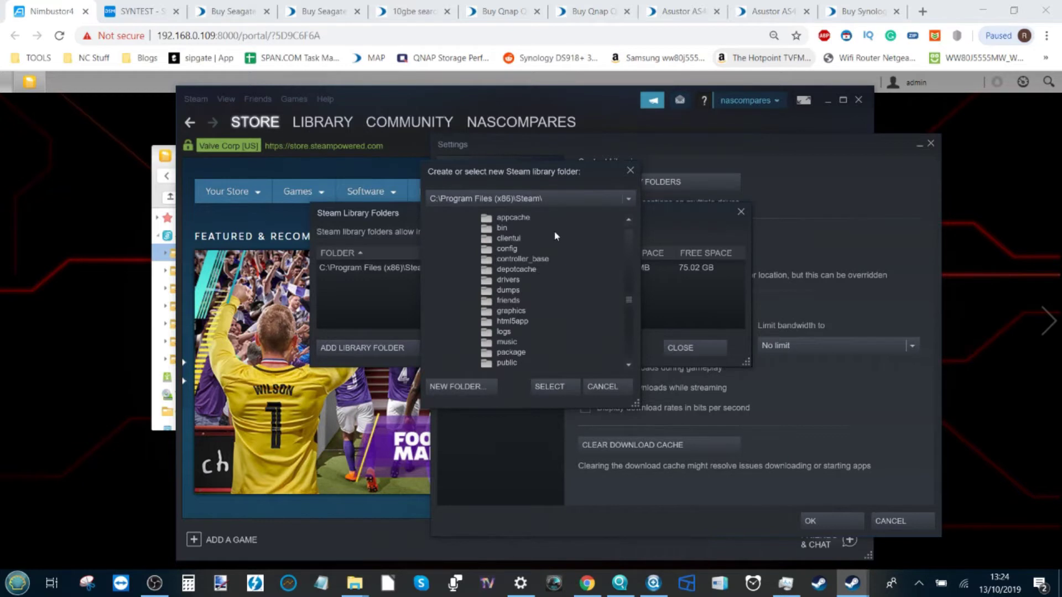
left_click(630, 199)
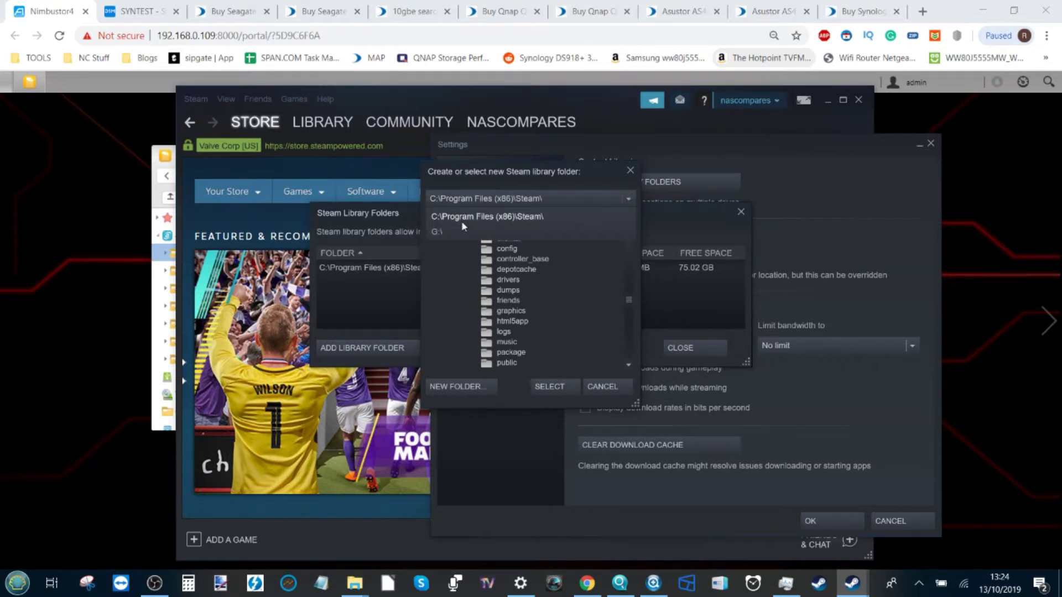
left_click(439, 231)
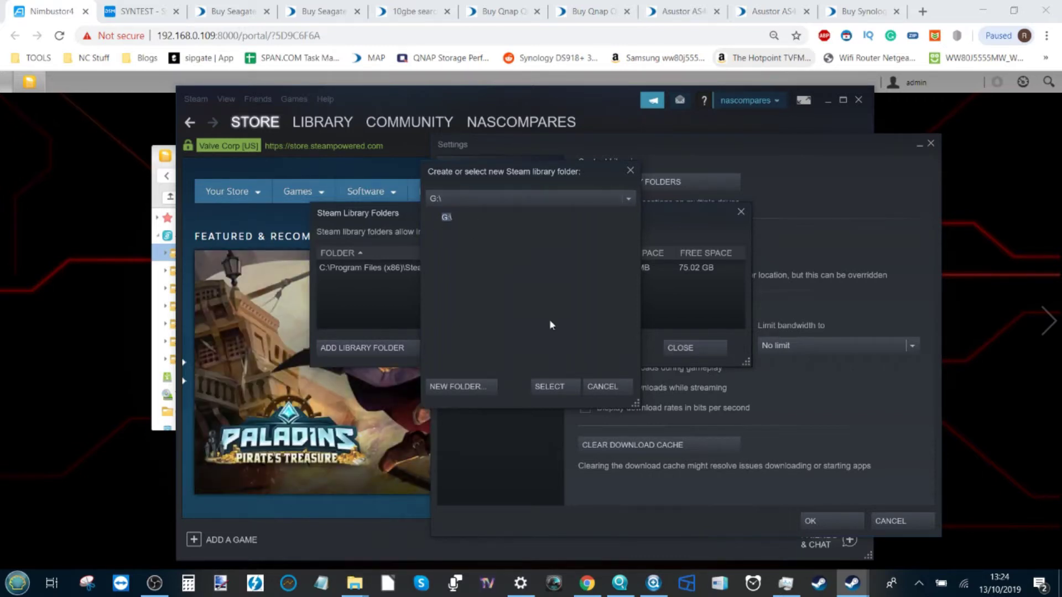
left_click(549, 387)
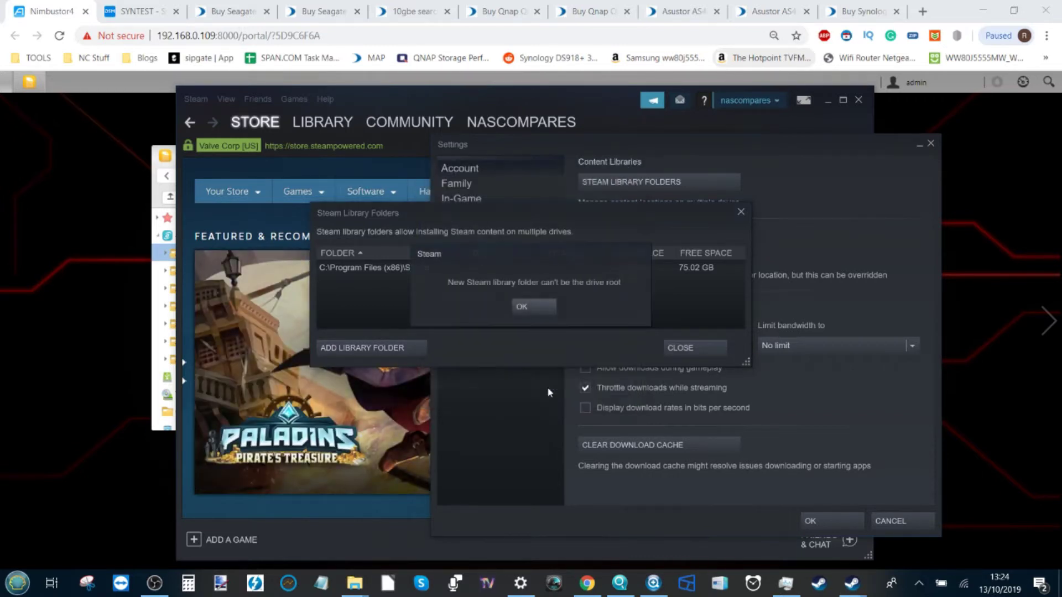
left_click(527, 307)
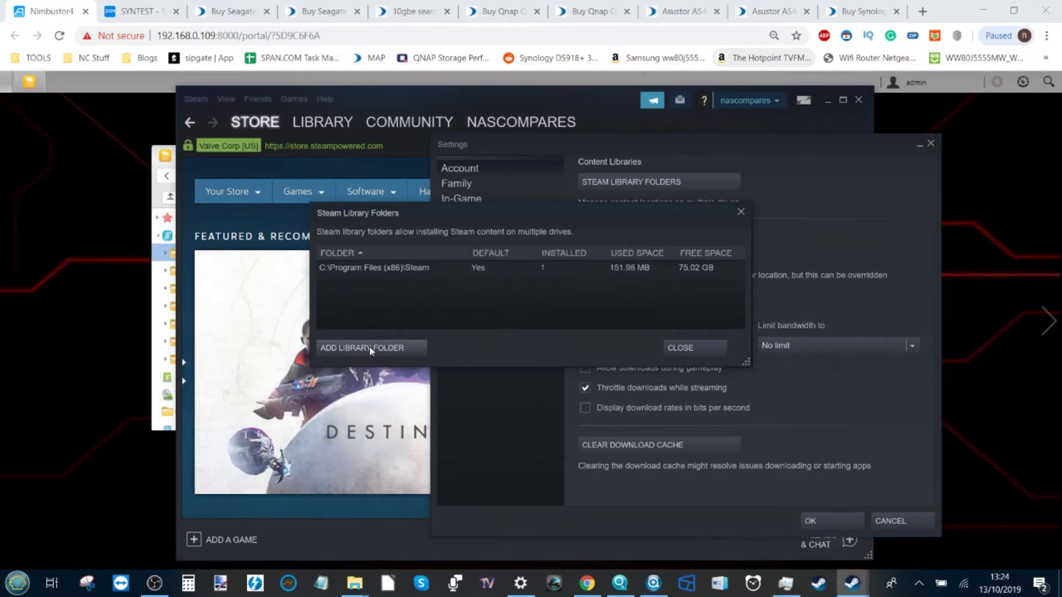
mouse_move(354, 582)
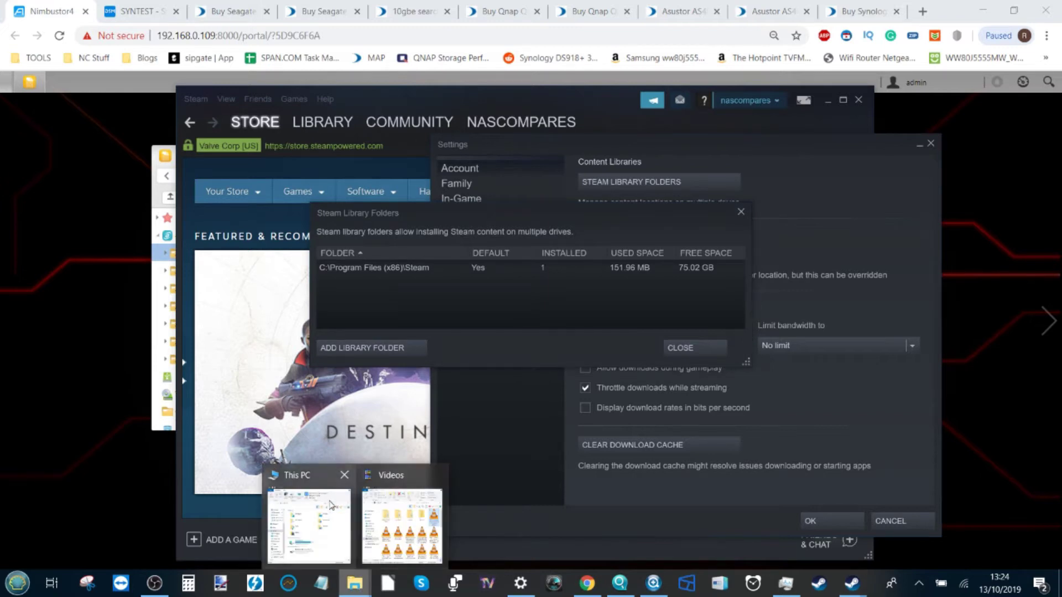
left_click(331, 506)
Create a new folder named 'STEAM GAMES' on the STEAM (G:) drive, then close the window
double_click(558, 443)
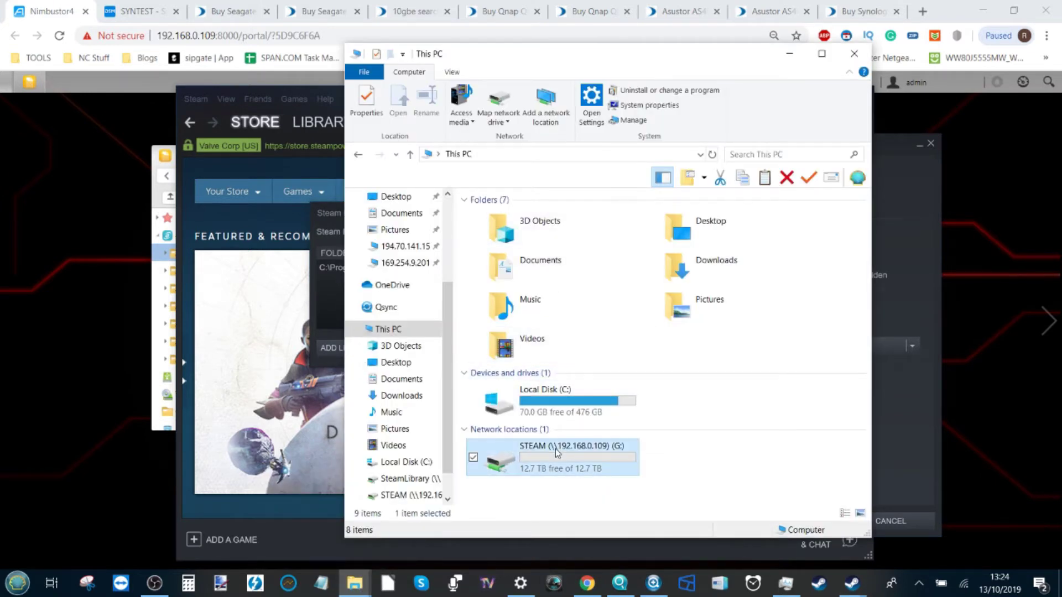
right_click(543, 285)
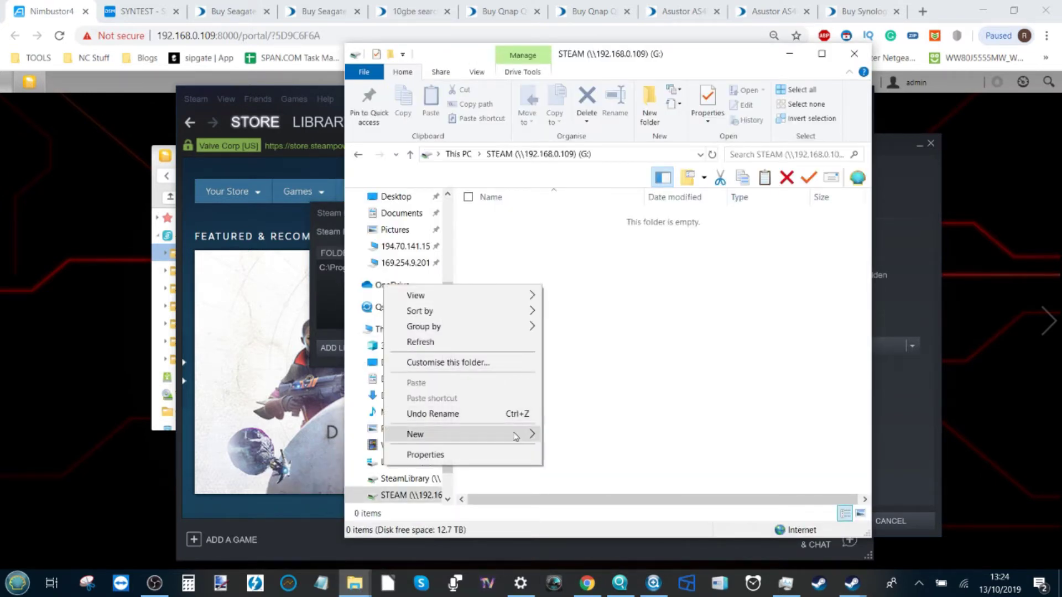
mouse_move(517, 434)
left_click(586, 242)
type("ST")
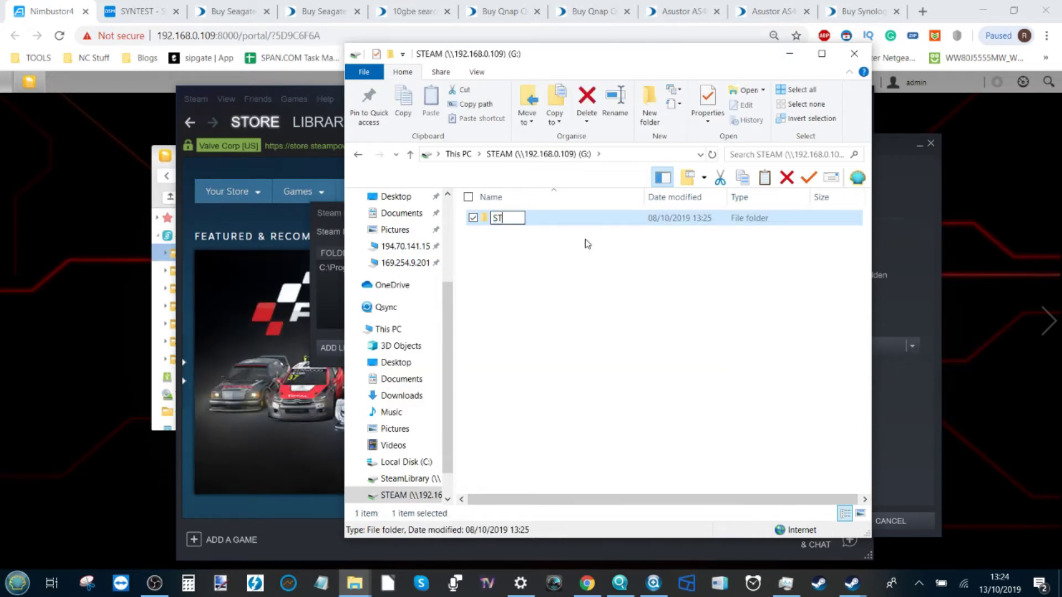
type("EAM GAMES")
key("Return")
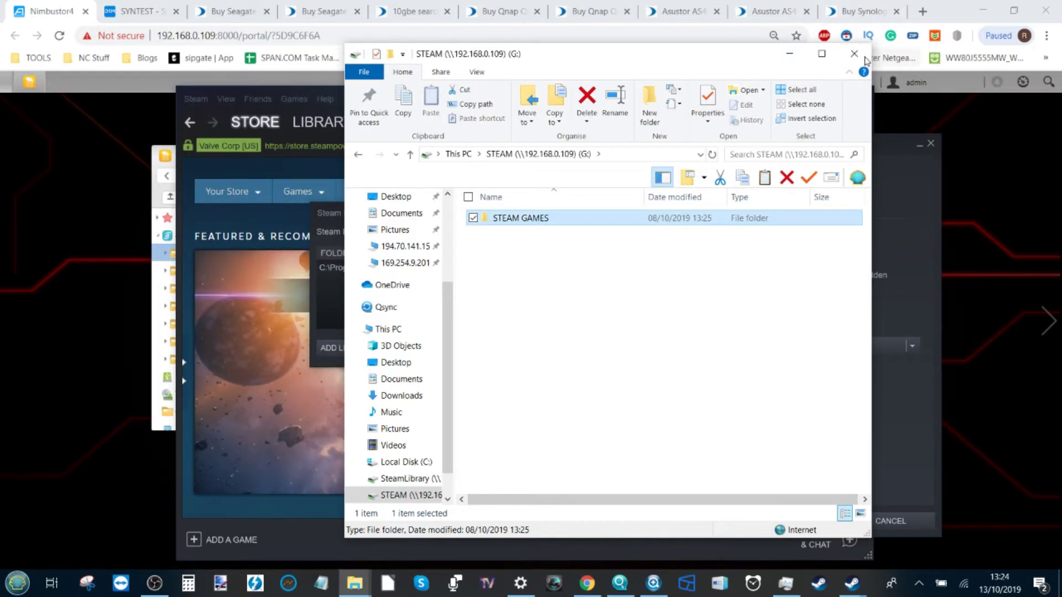
left_click(852, 55)
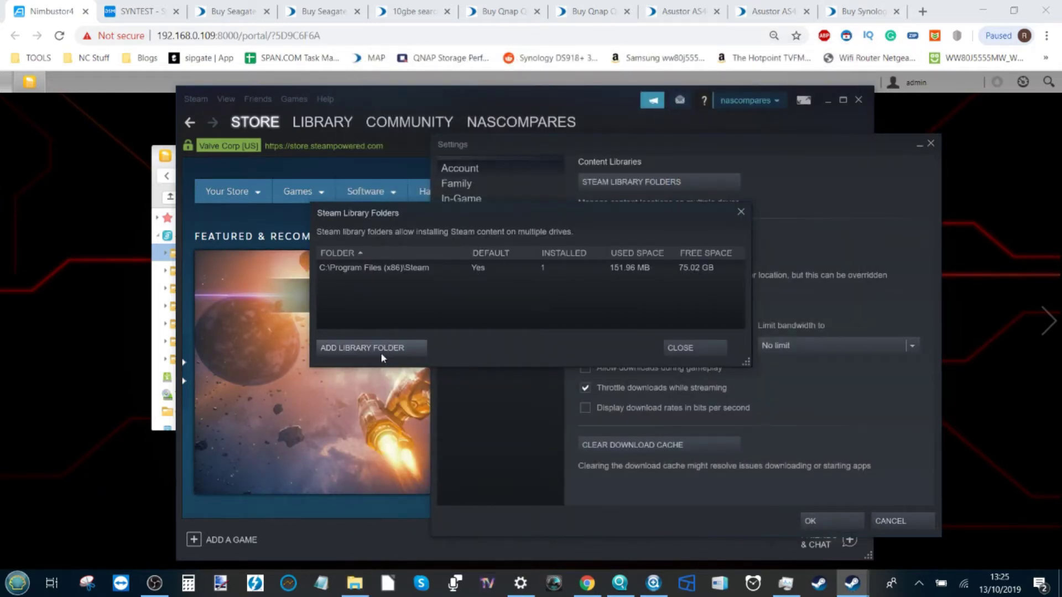
Add G:\STEAM GAMES as a Steam library folder
left_click(356, 348)
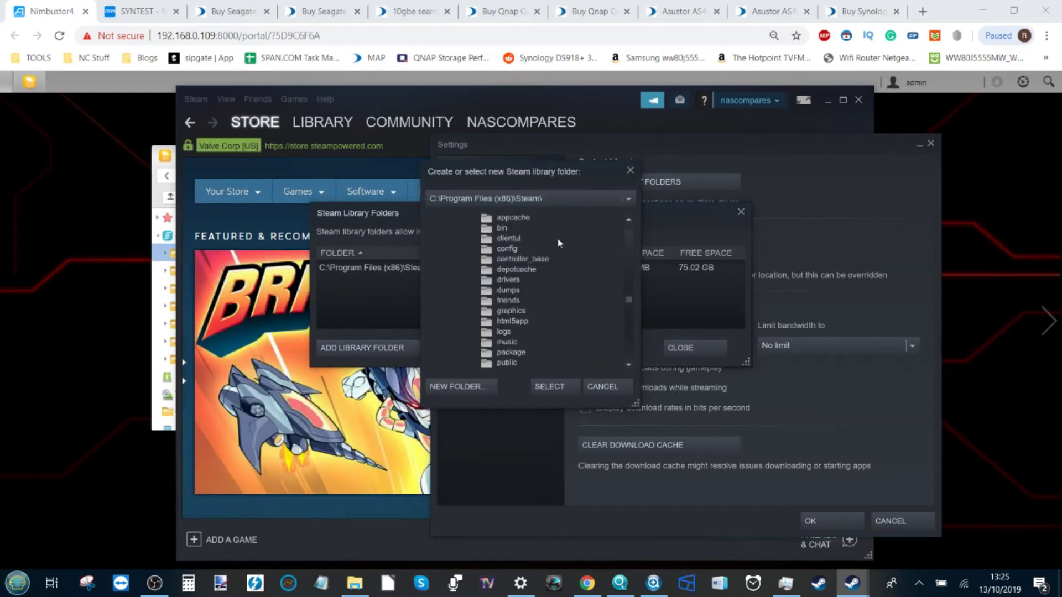
left_click(628, 200)
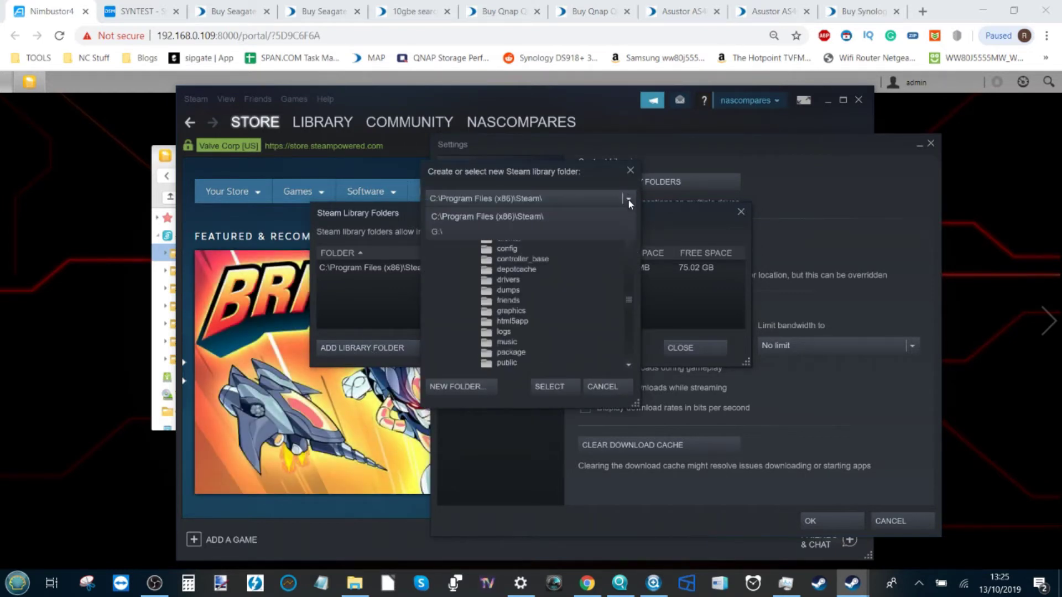
left_click(439, 231)
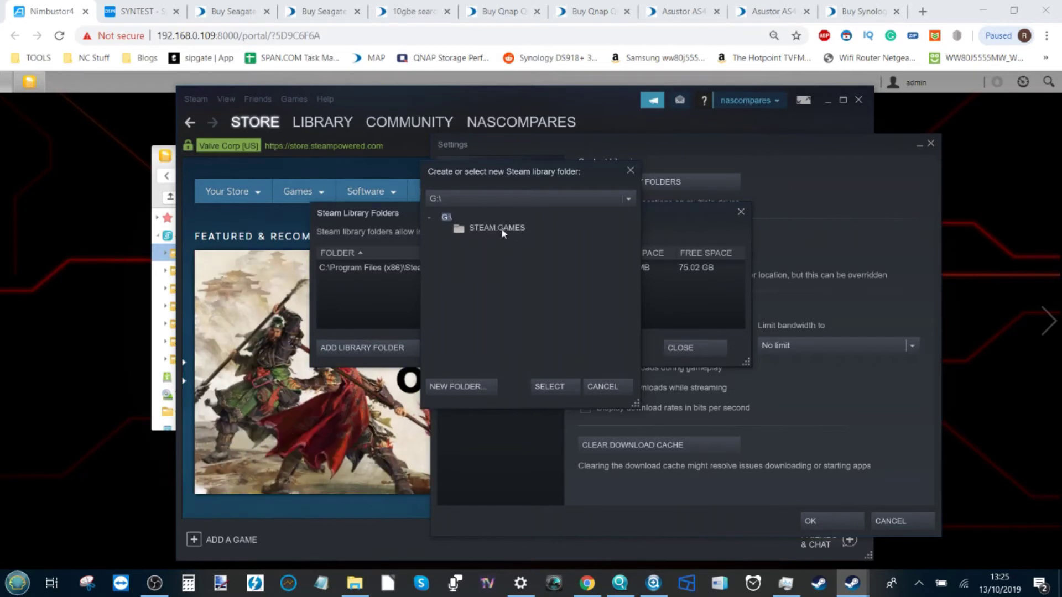
left_click(496, 229)
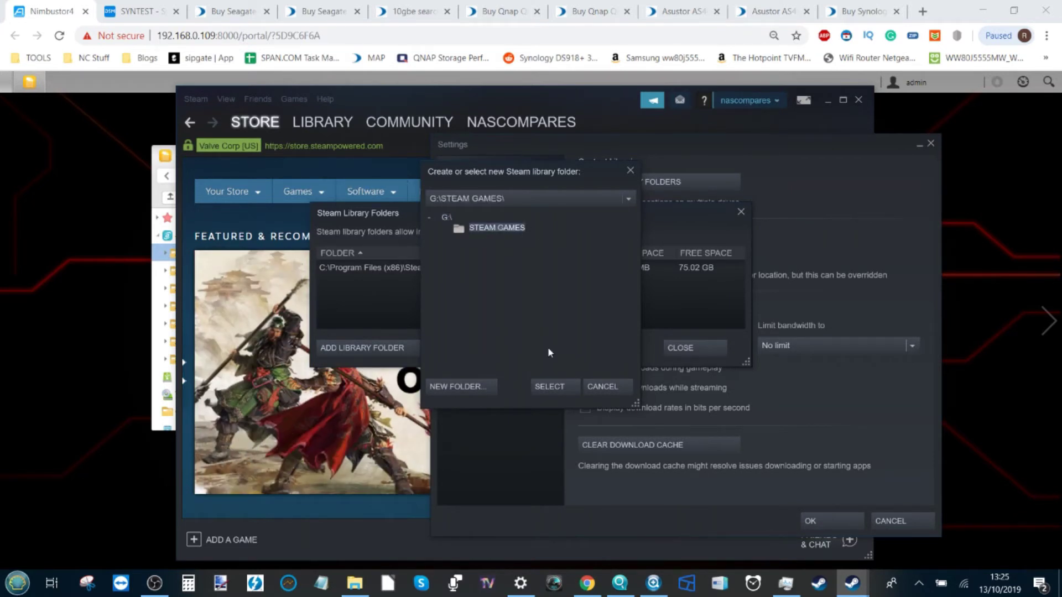
left_click(547, 386)
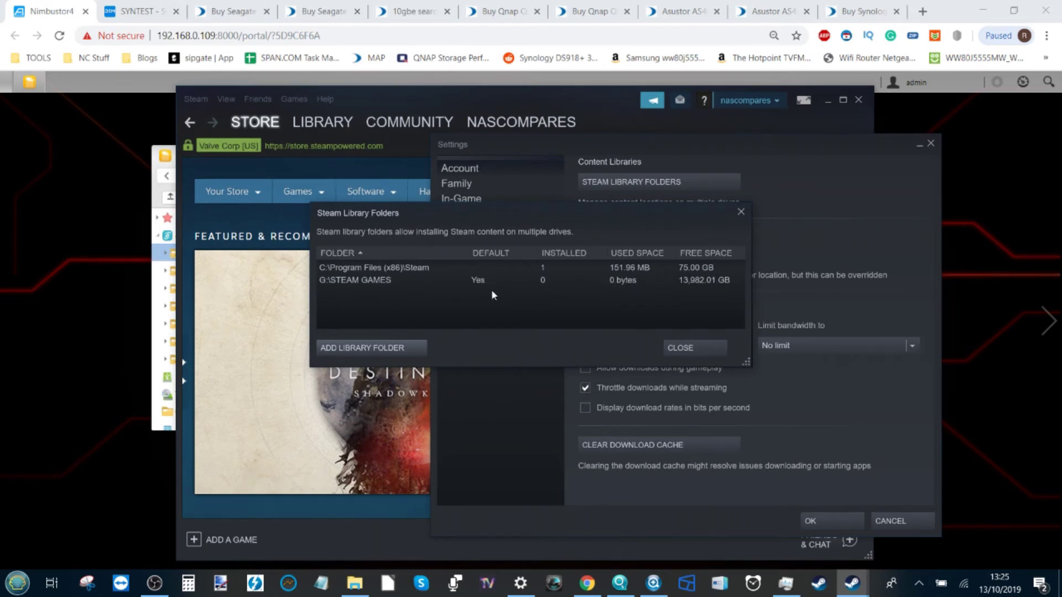
Make G:\STEAM GAMES the default library folder and close the Steam settings
right_click(478, 280)
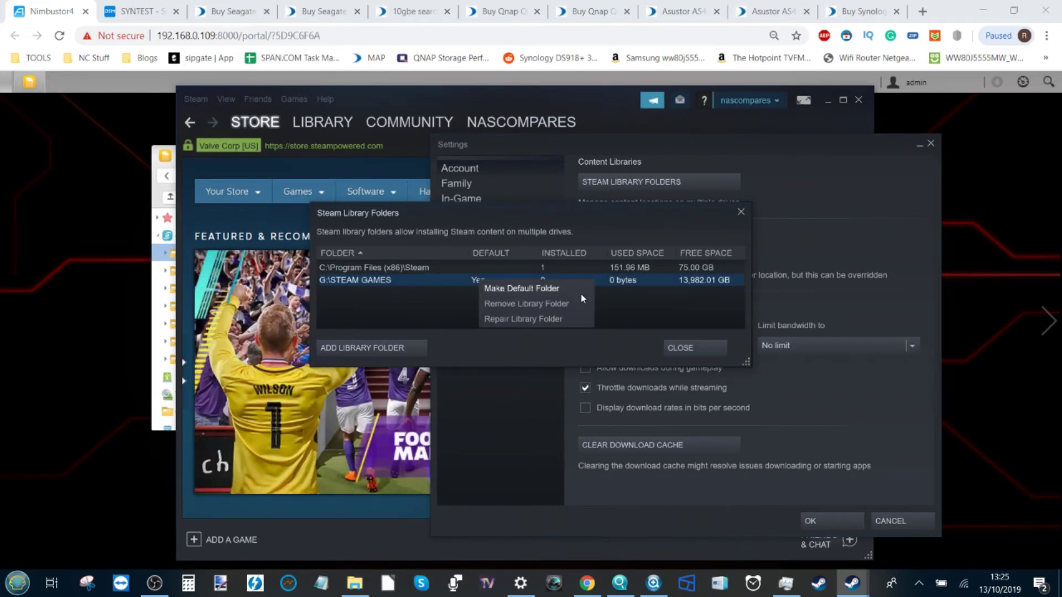
left_click(645, 305)
left_click(680, 348)
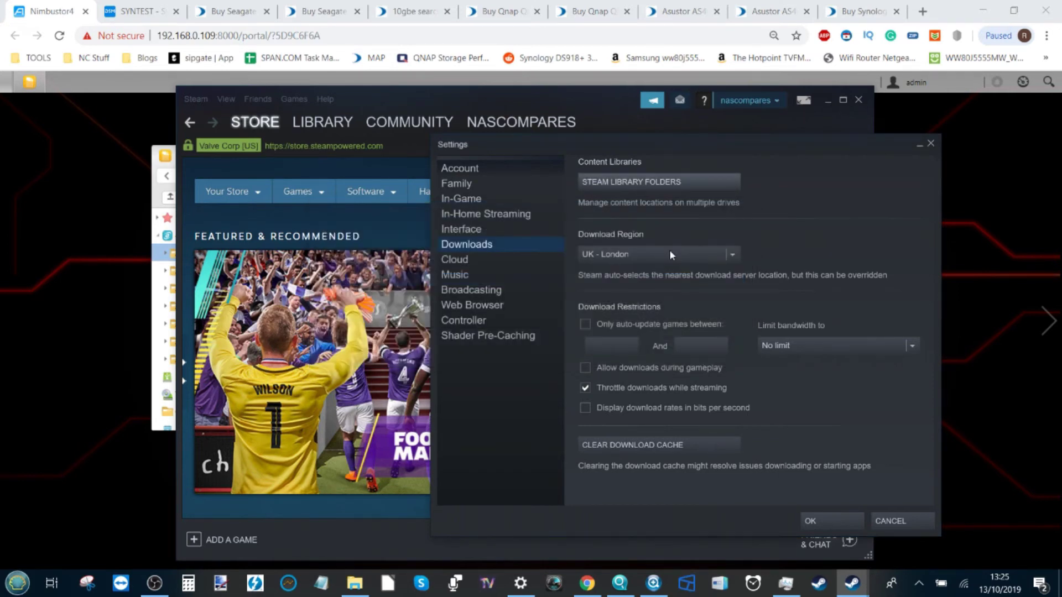
left_click(931, 143)
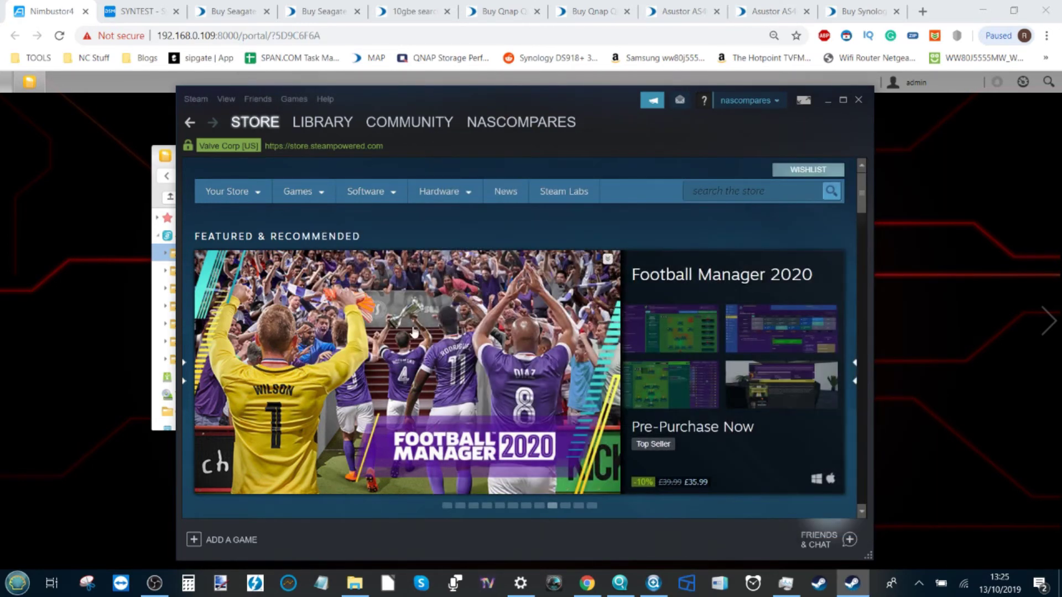
scroll(414, 332, "down", 5)
scroll(413, 332, "up", 5)
left_click(154, 583)
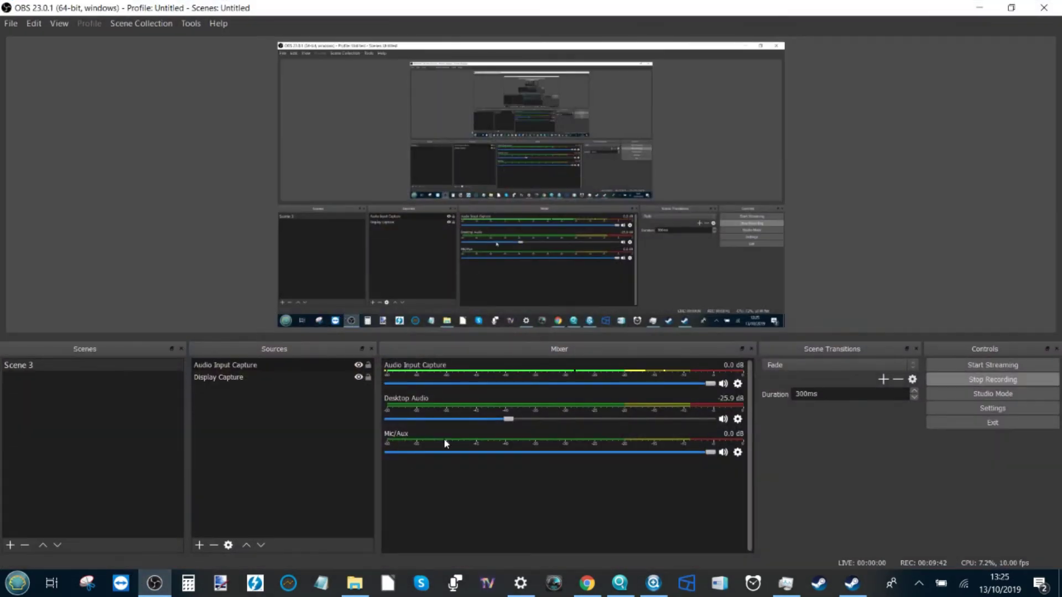
left_click(980, 9)
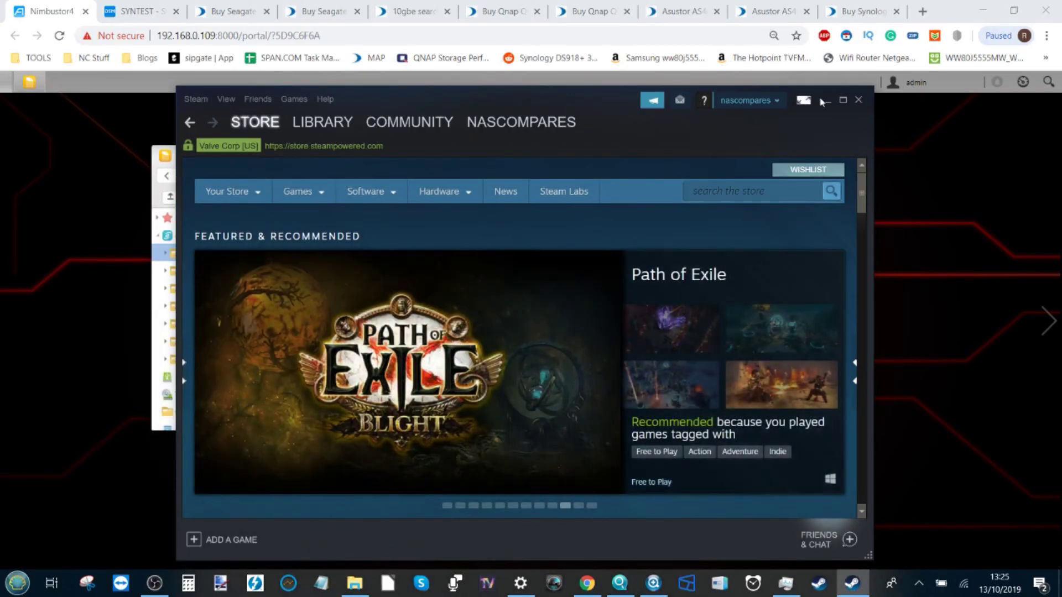
Minimize Steam, reposition and maximize the NAS File Explorer window, then close it
left_click(827, 101)
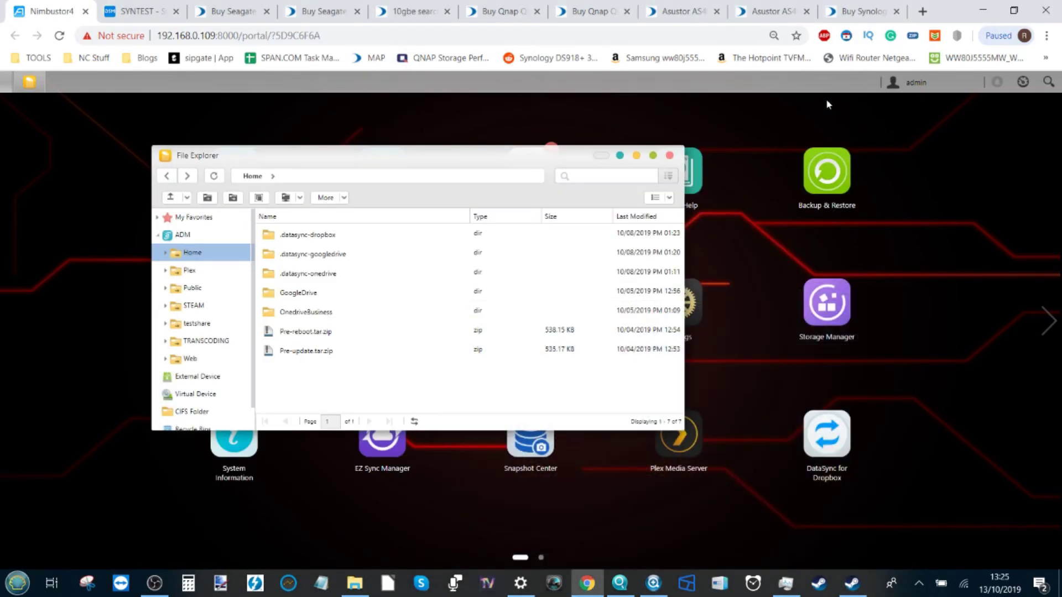
left_click_drag(280, 159, 393, 204)
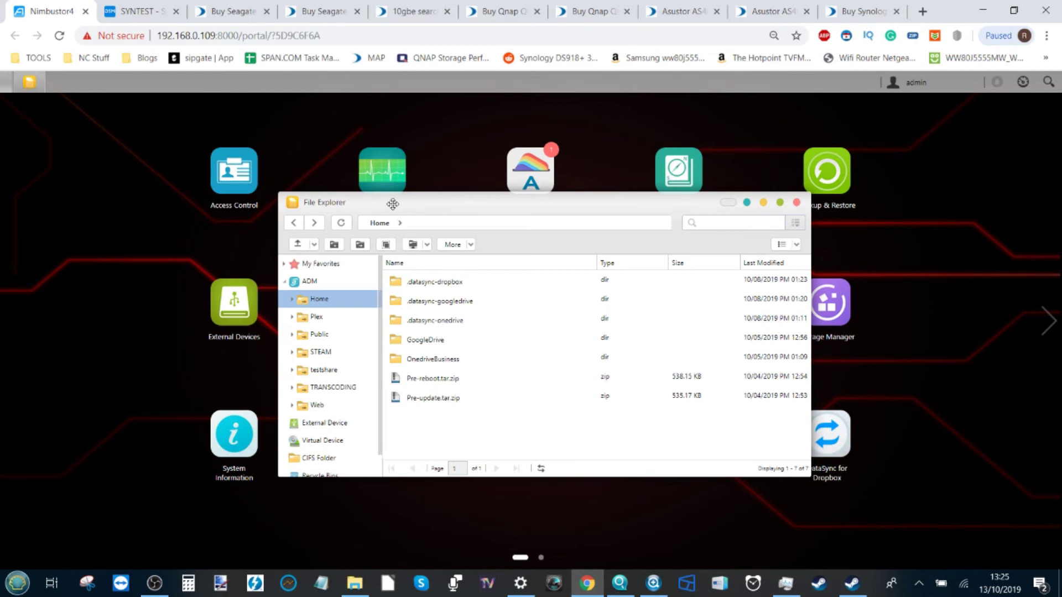
left_click_drag(393, 204, 388, 171)
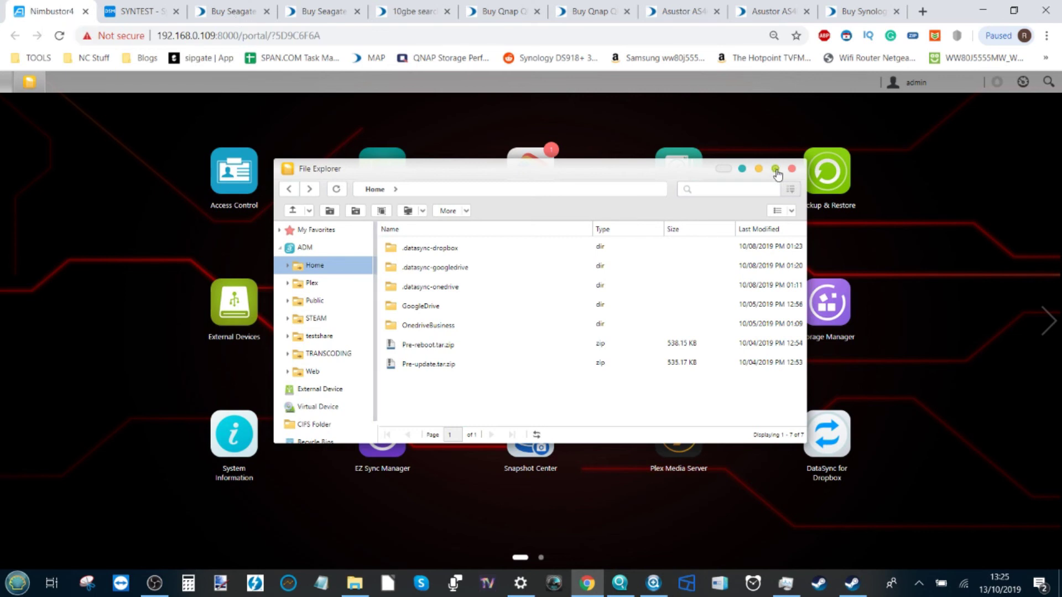
left_click(776, 169)
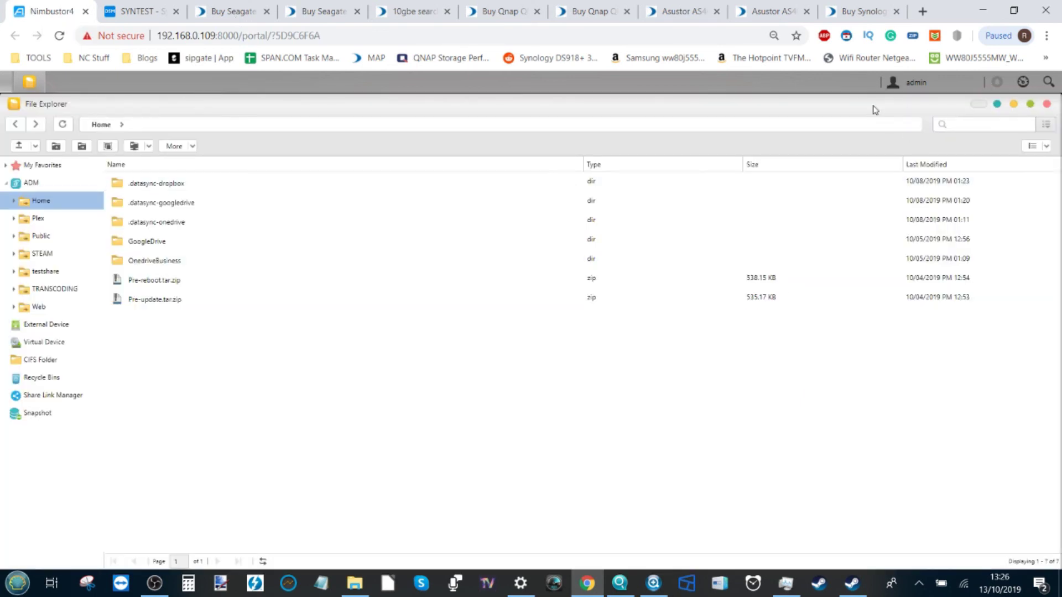
left_click(1046, 105)
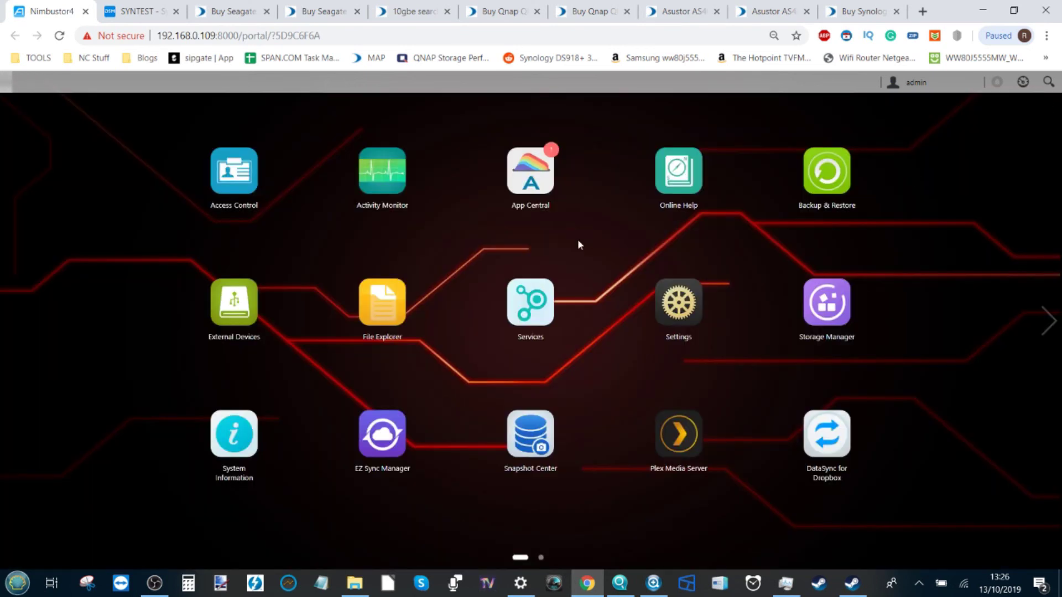